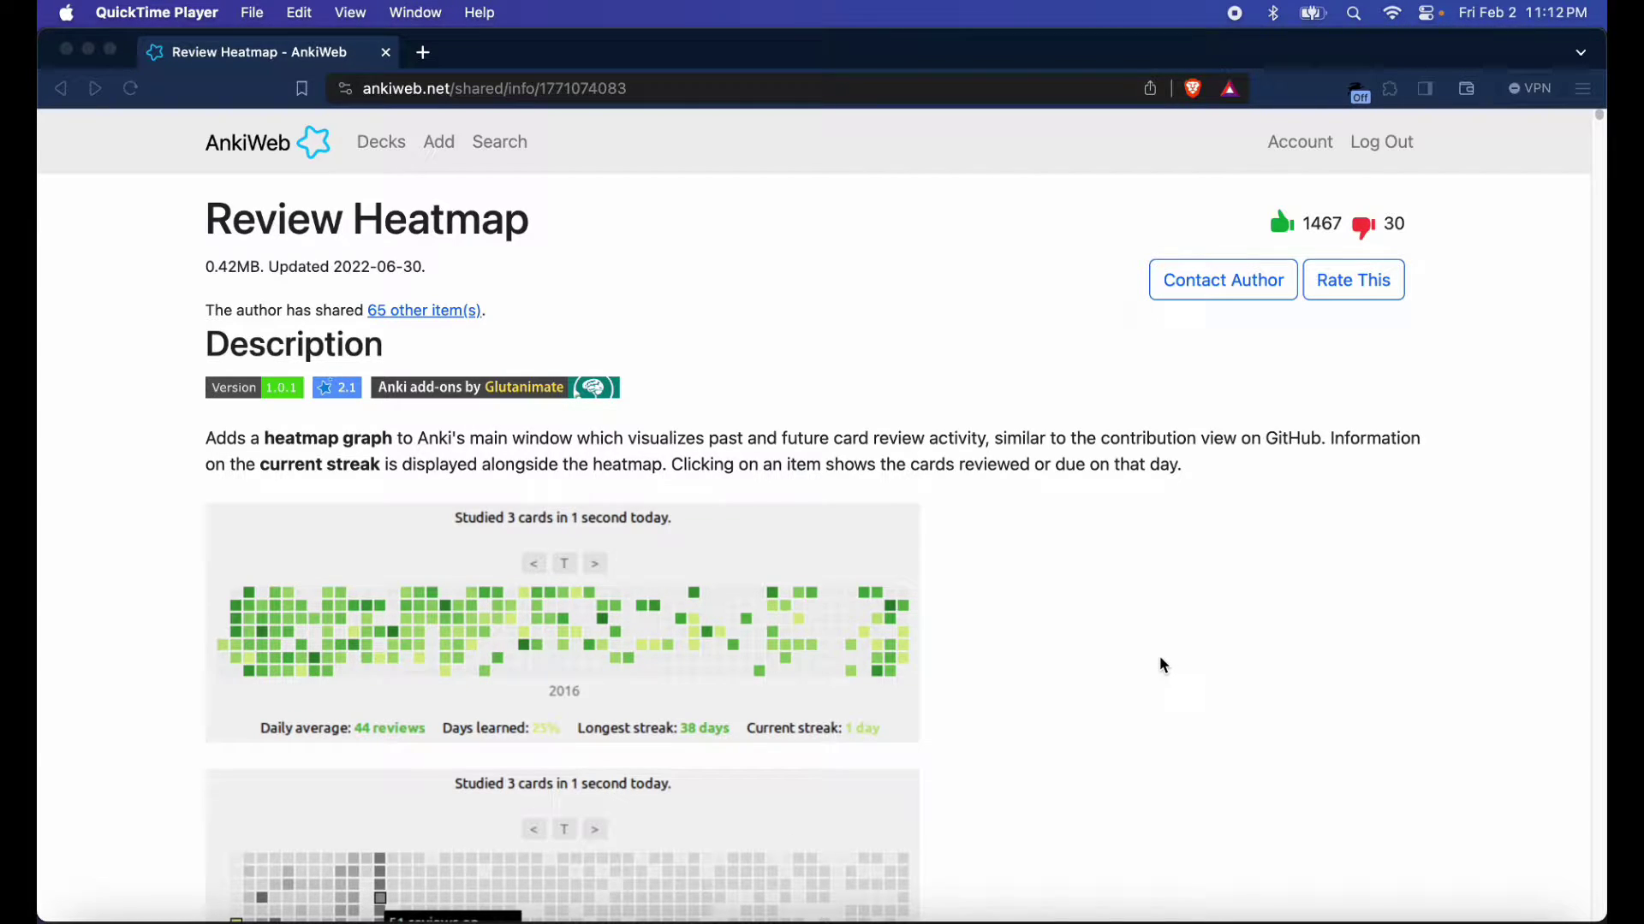
scroll(1134, 646, down, 2)
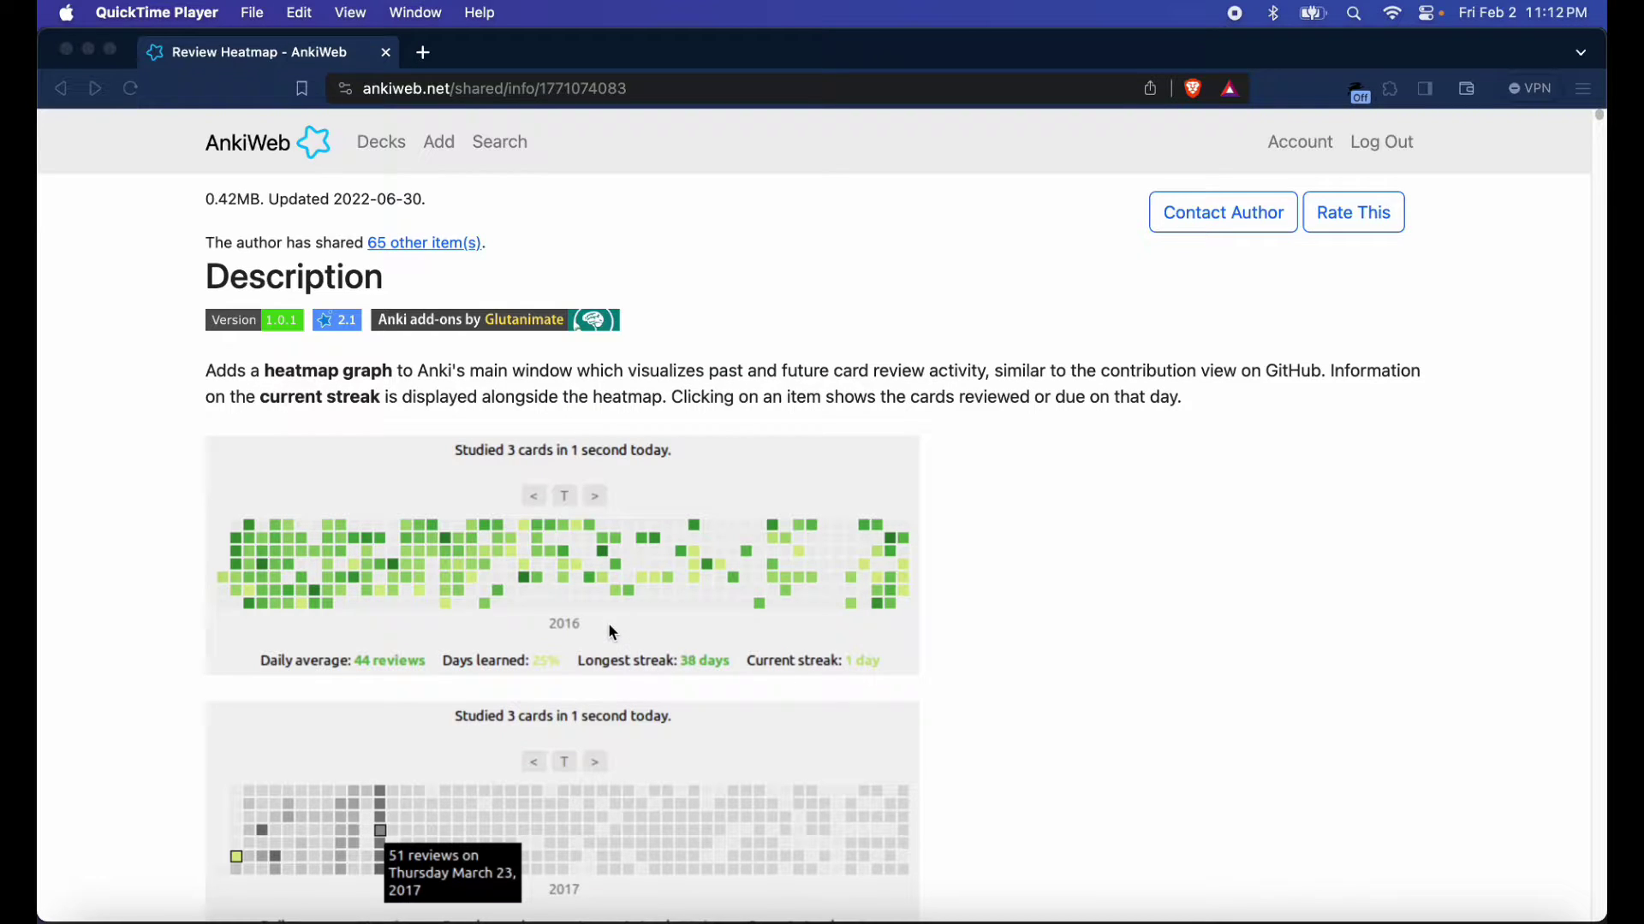
scroll(631, 662, down, 2)
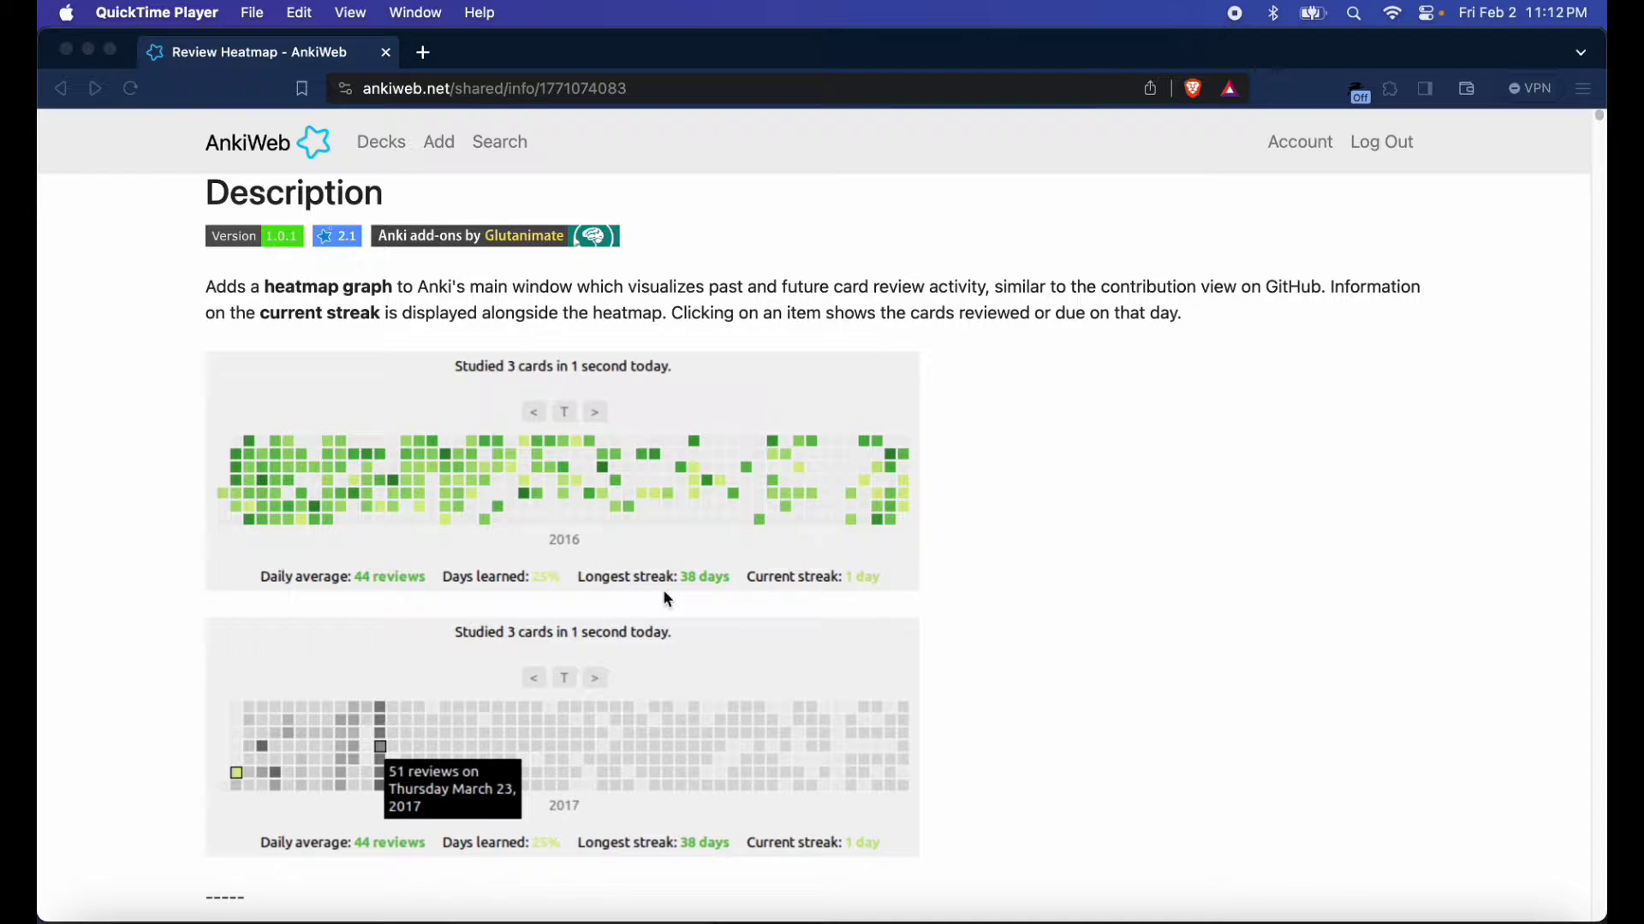
scroll(676, 599, down, 10)
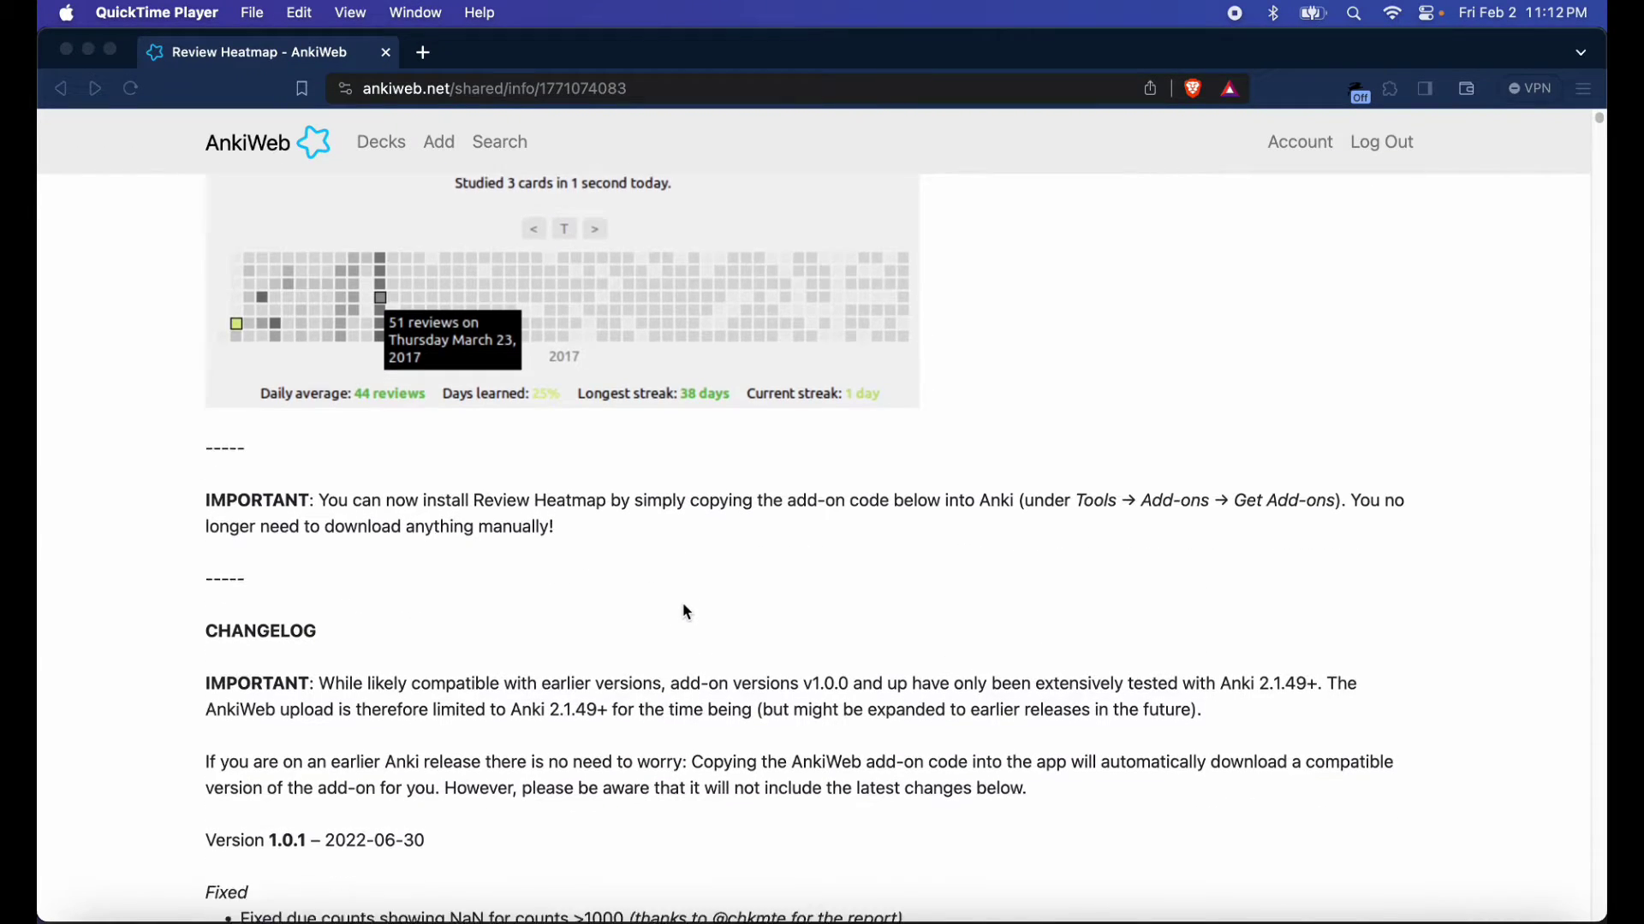
scroll(686, 612, down, 8)
scroll(686, 612, up, 20)
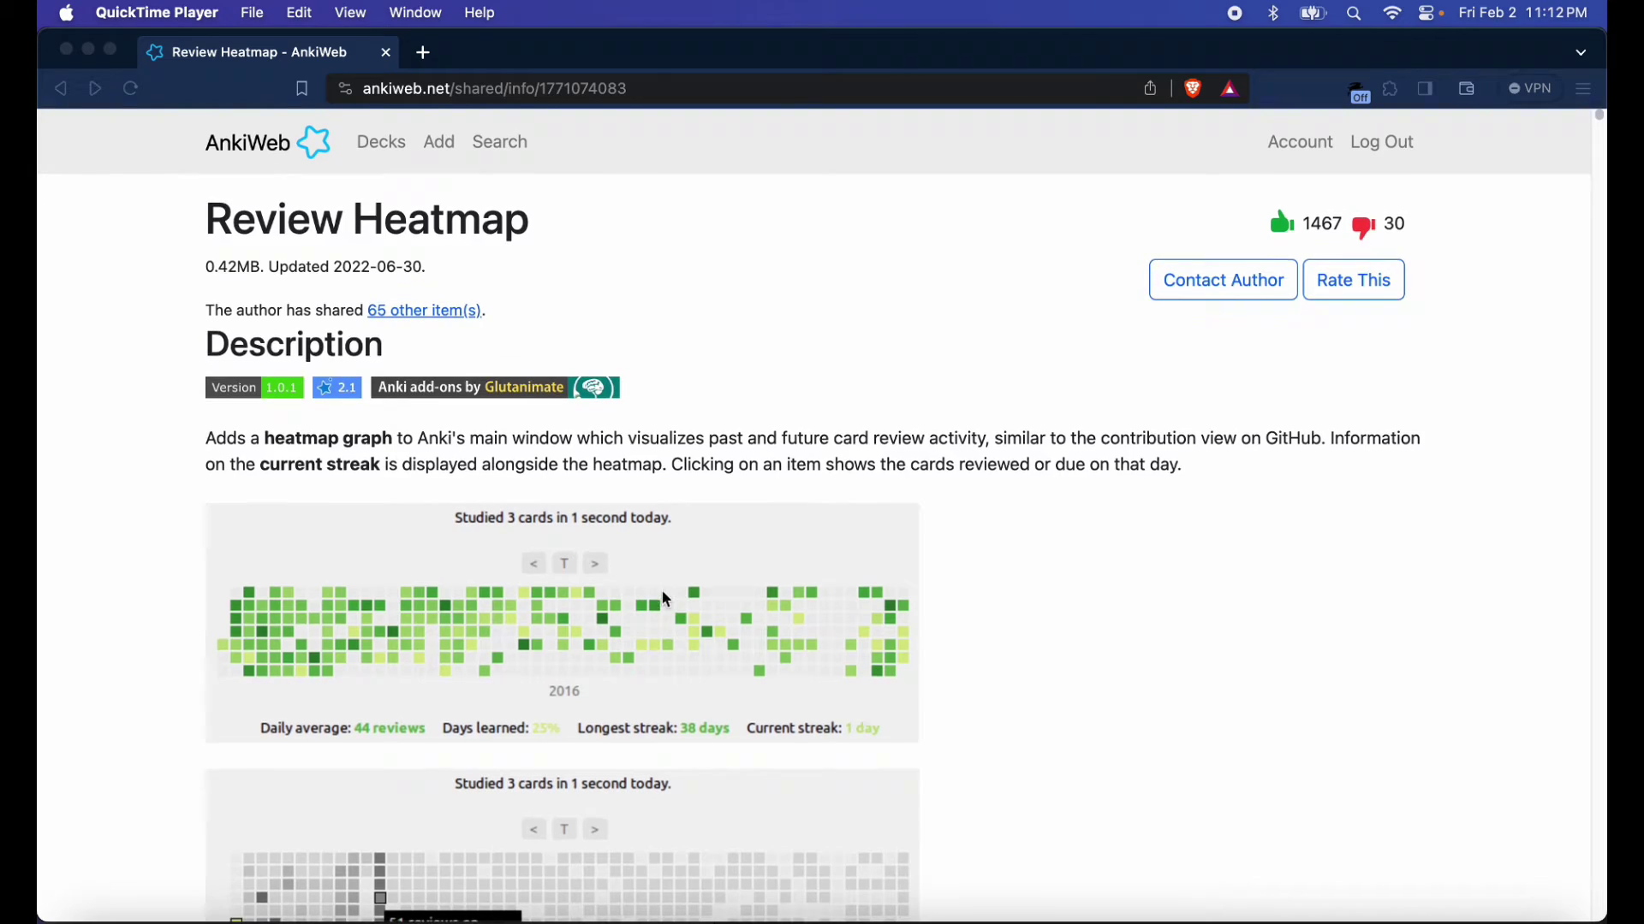
scroll(676, 604, down, 20)
scroll(667, 597, down, 10)
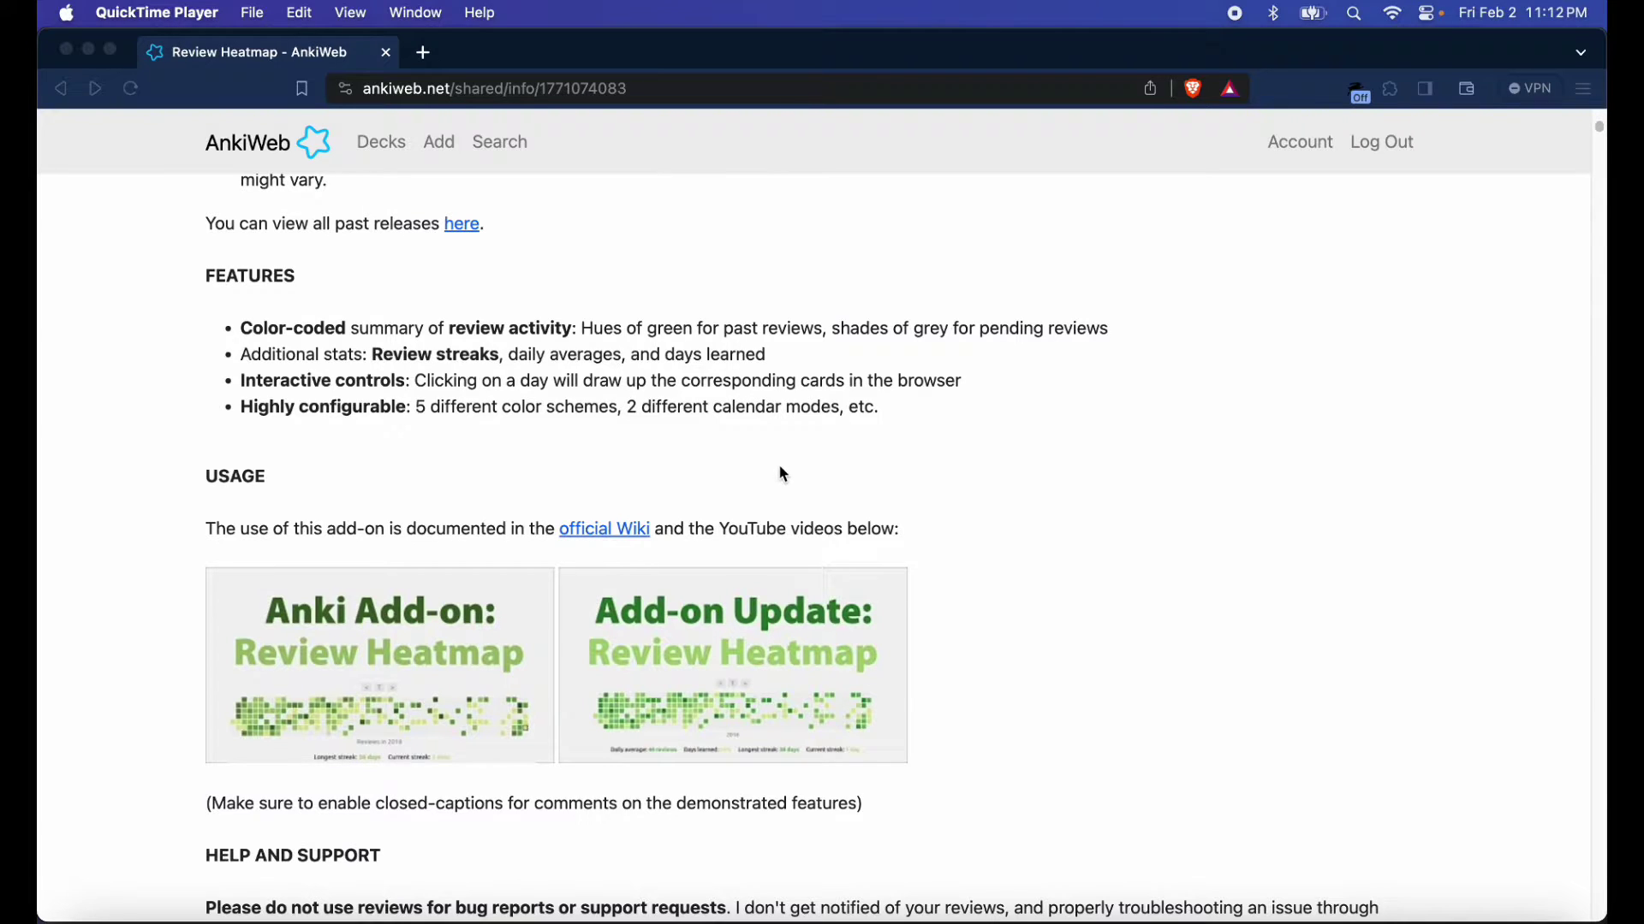
scroll(780, 469, down, 2)
scroll(783, 473, down, 12)
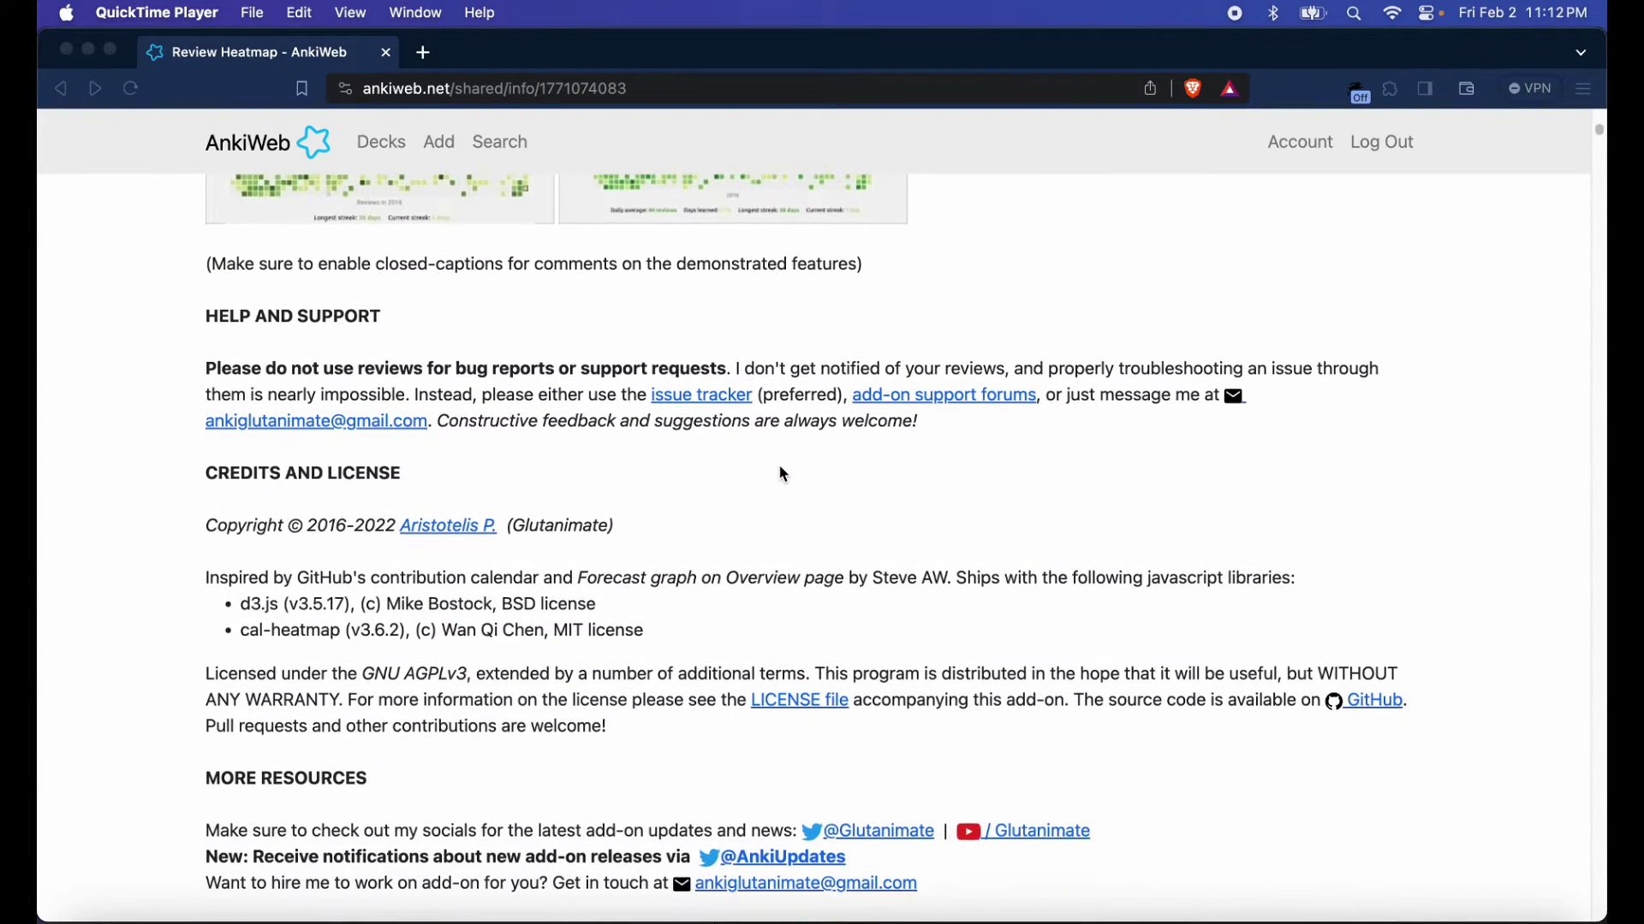
scroll(778, 464, down, 20)
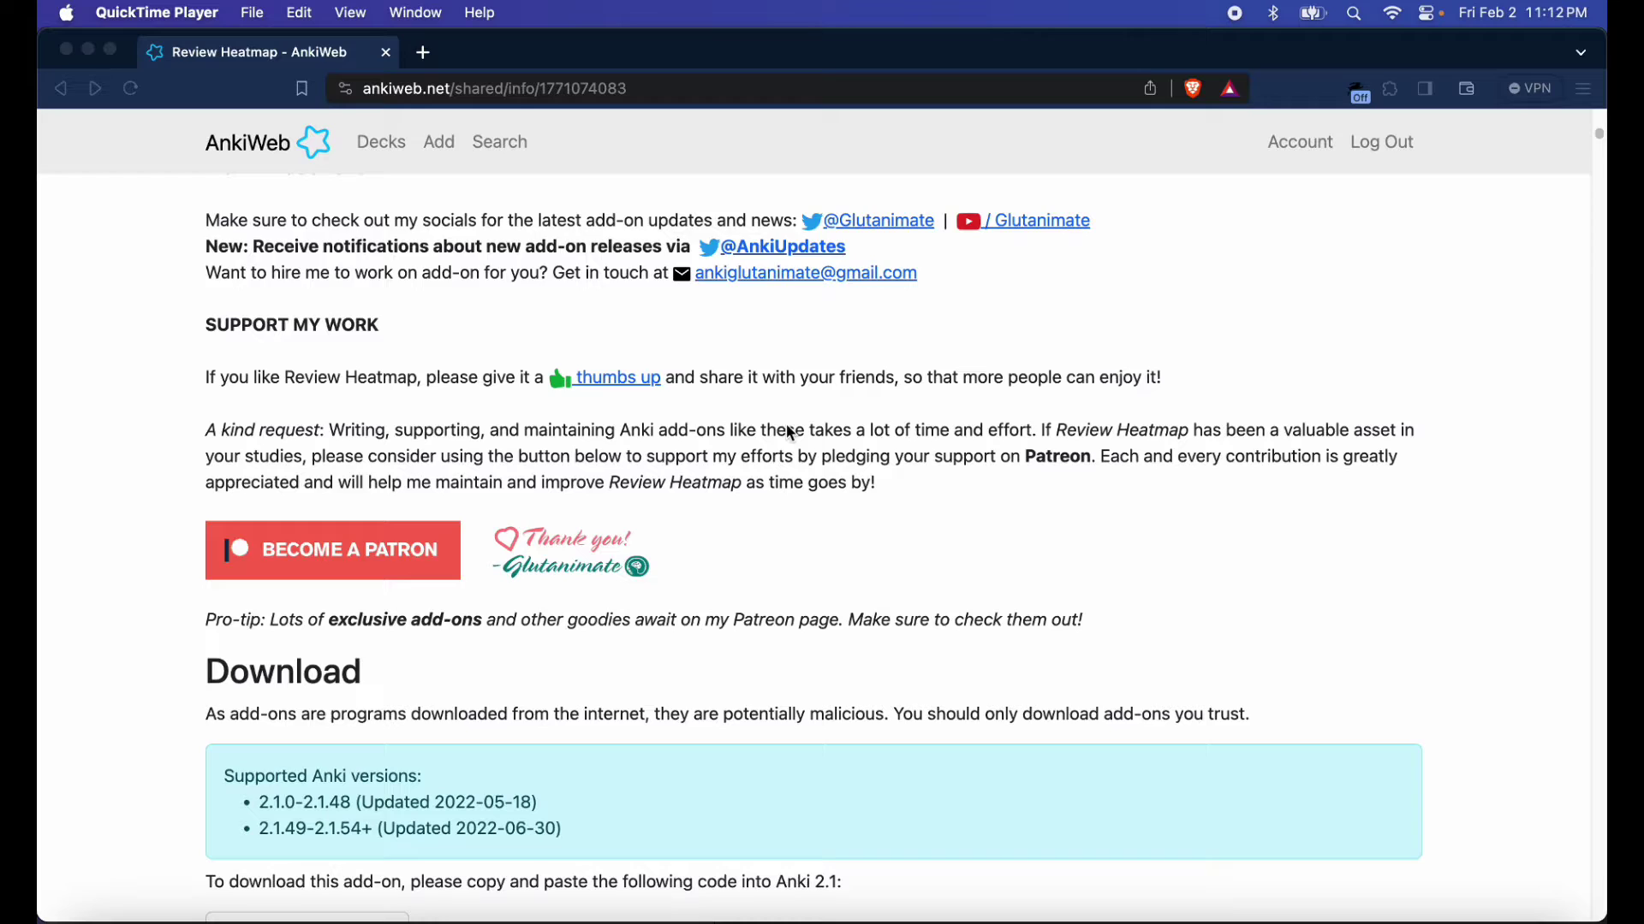
scroll(796, 416, down, 3)
double_click(300, 585)
key(super+c)
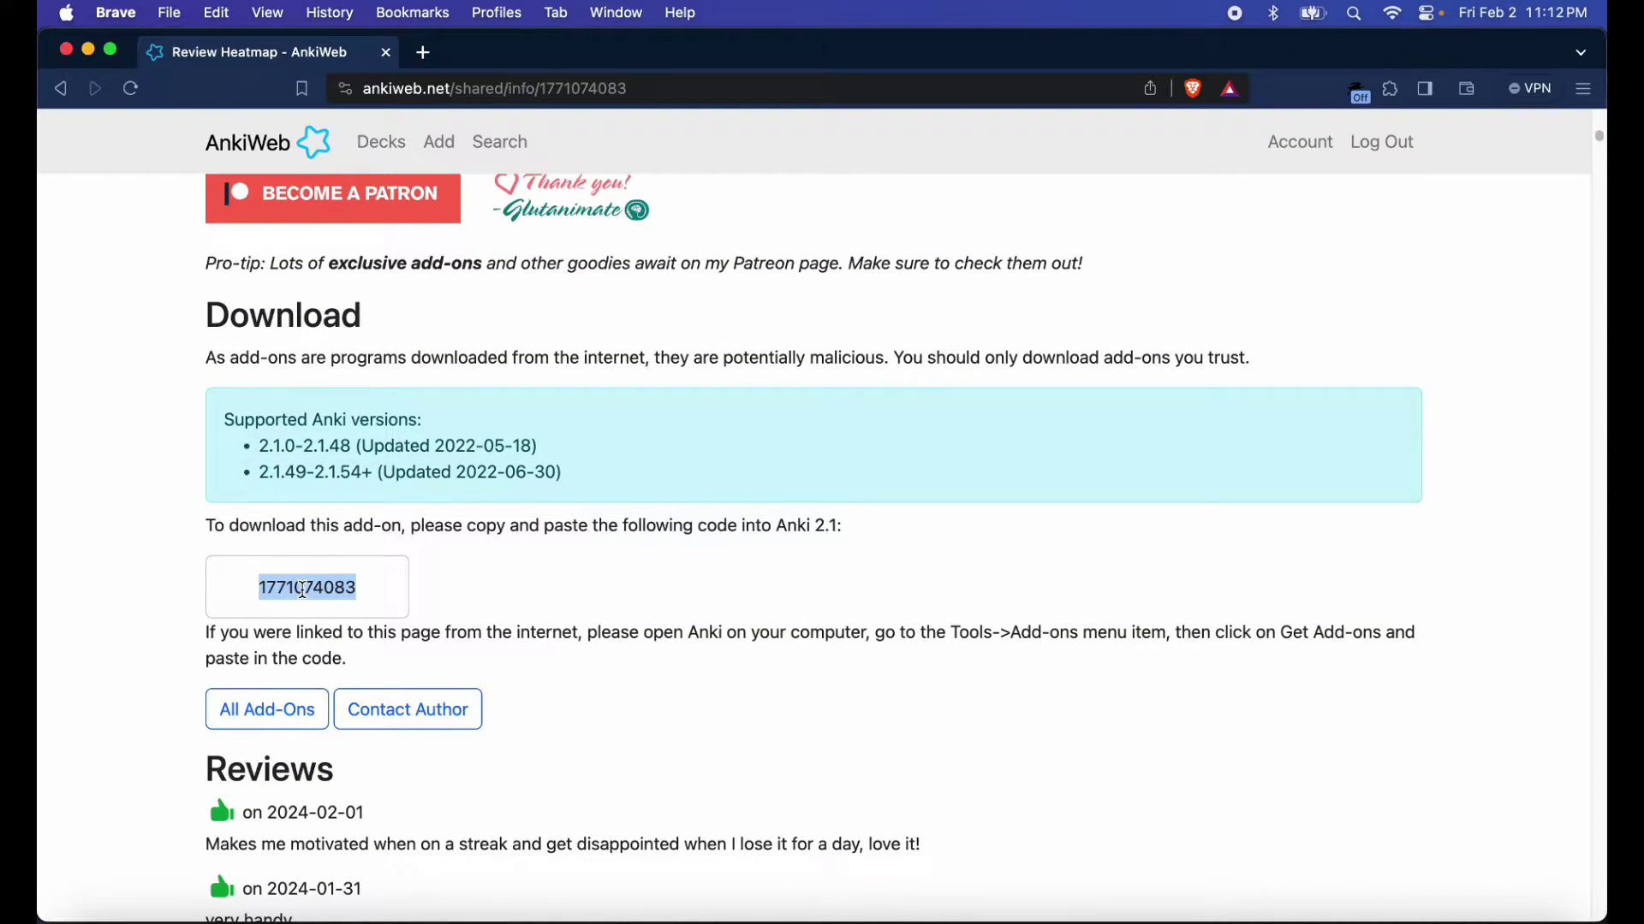
click(1168, 917)
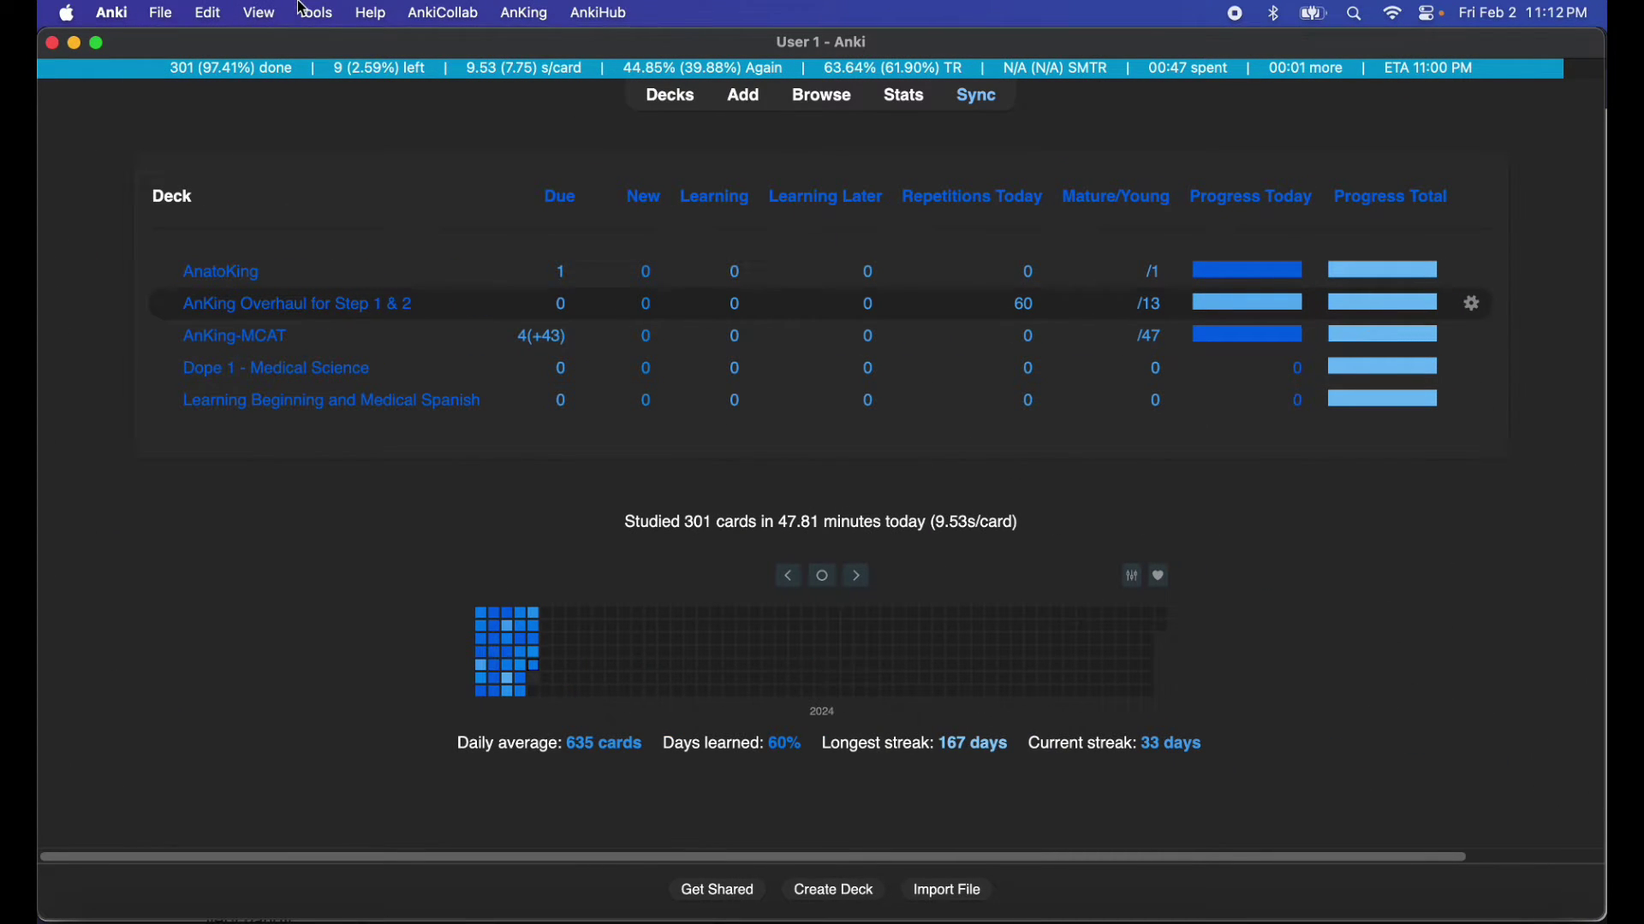
click(309, 11)
click(373, 193)
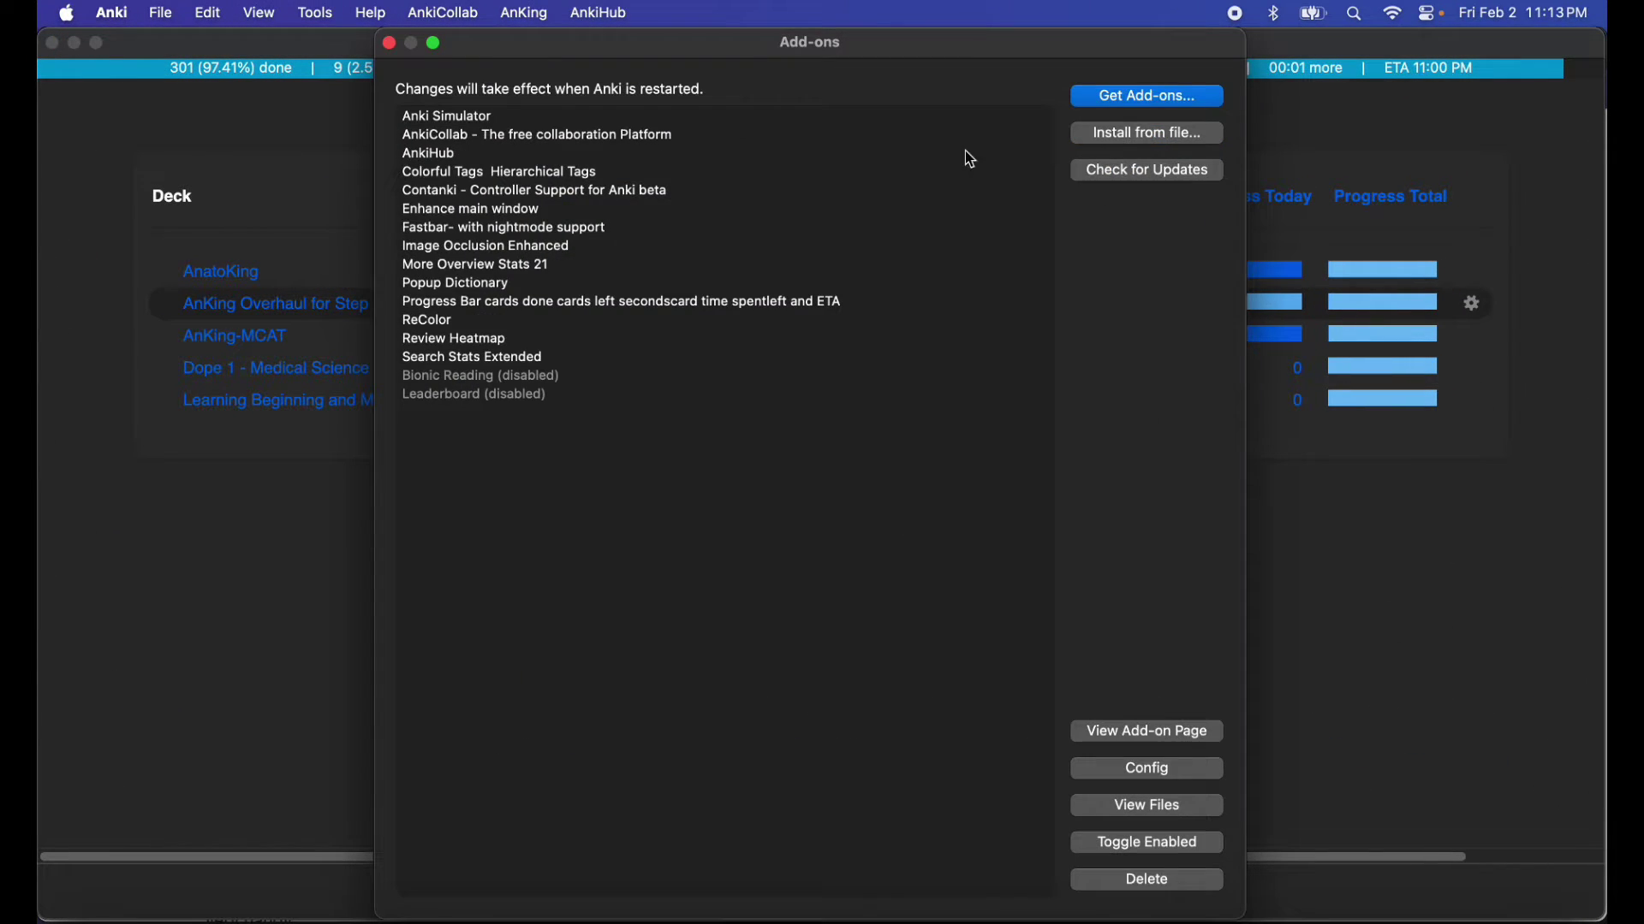
click(1191, 104)
key(super+v)
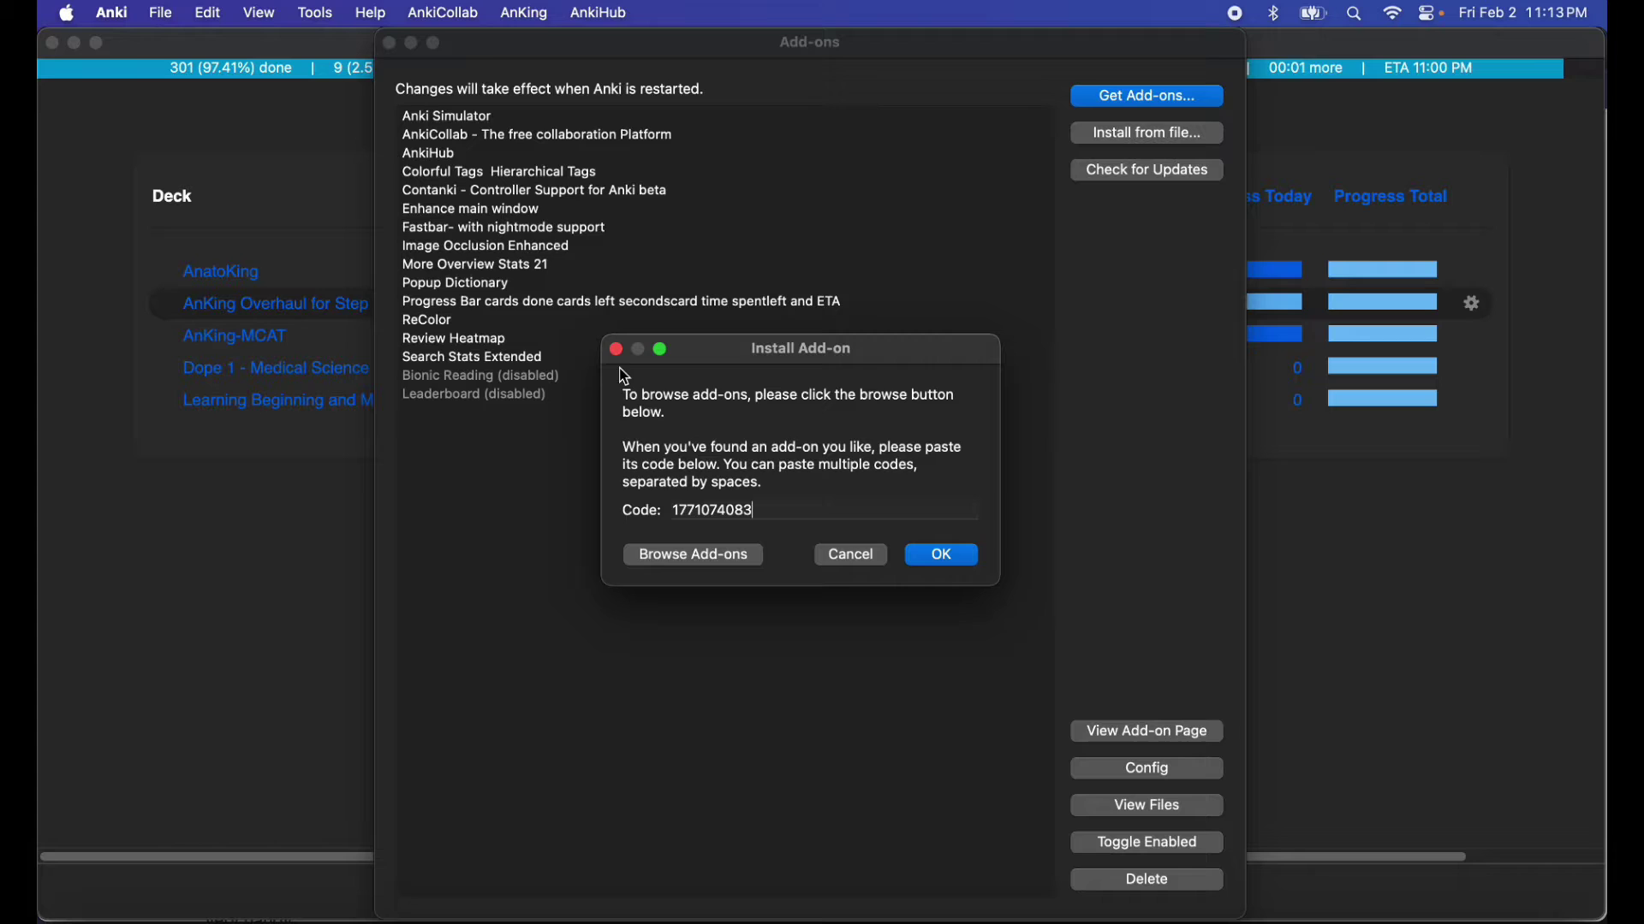
click(945, 556)
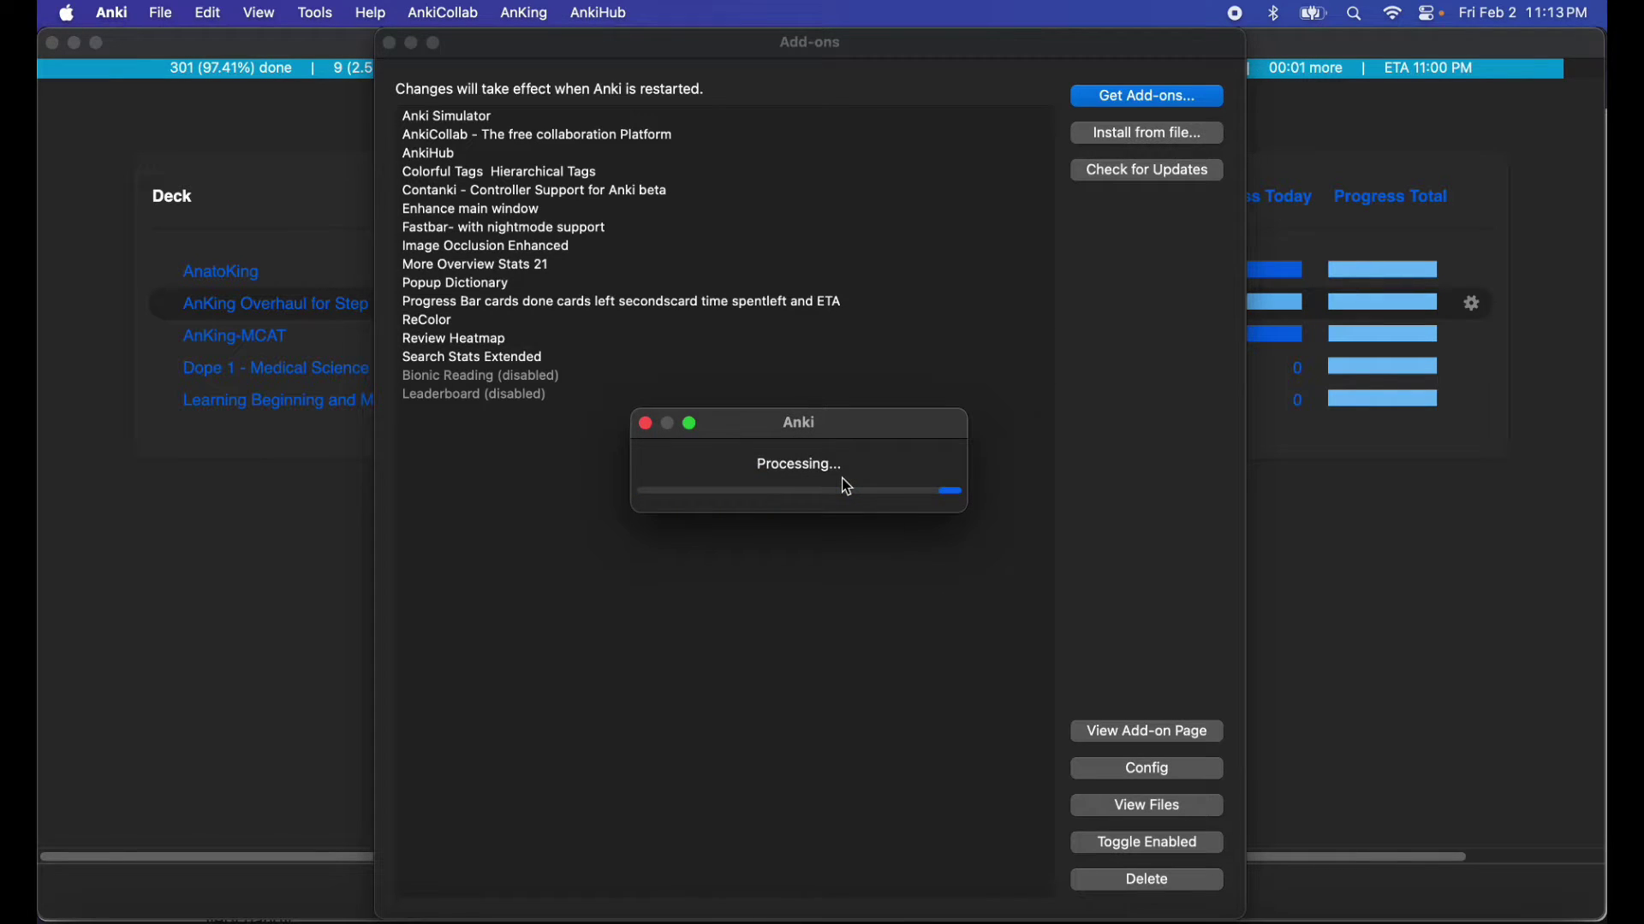
click(665, 343)
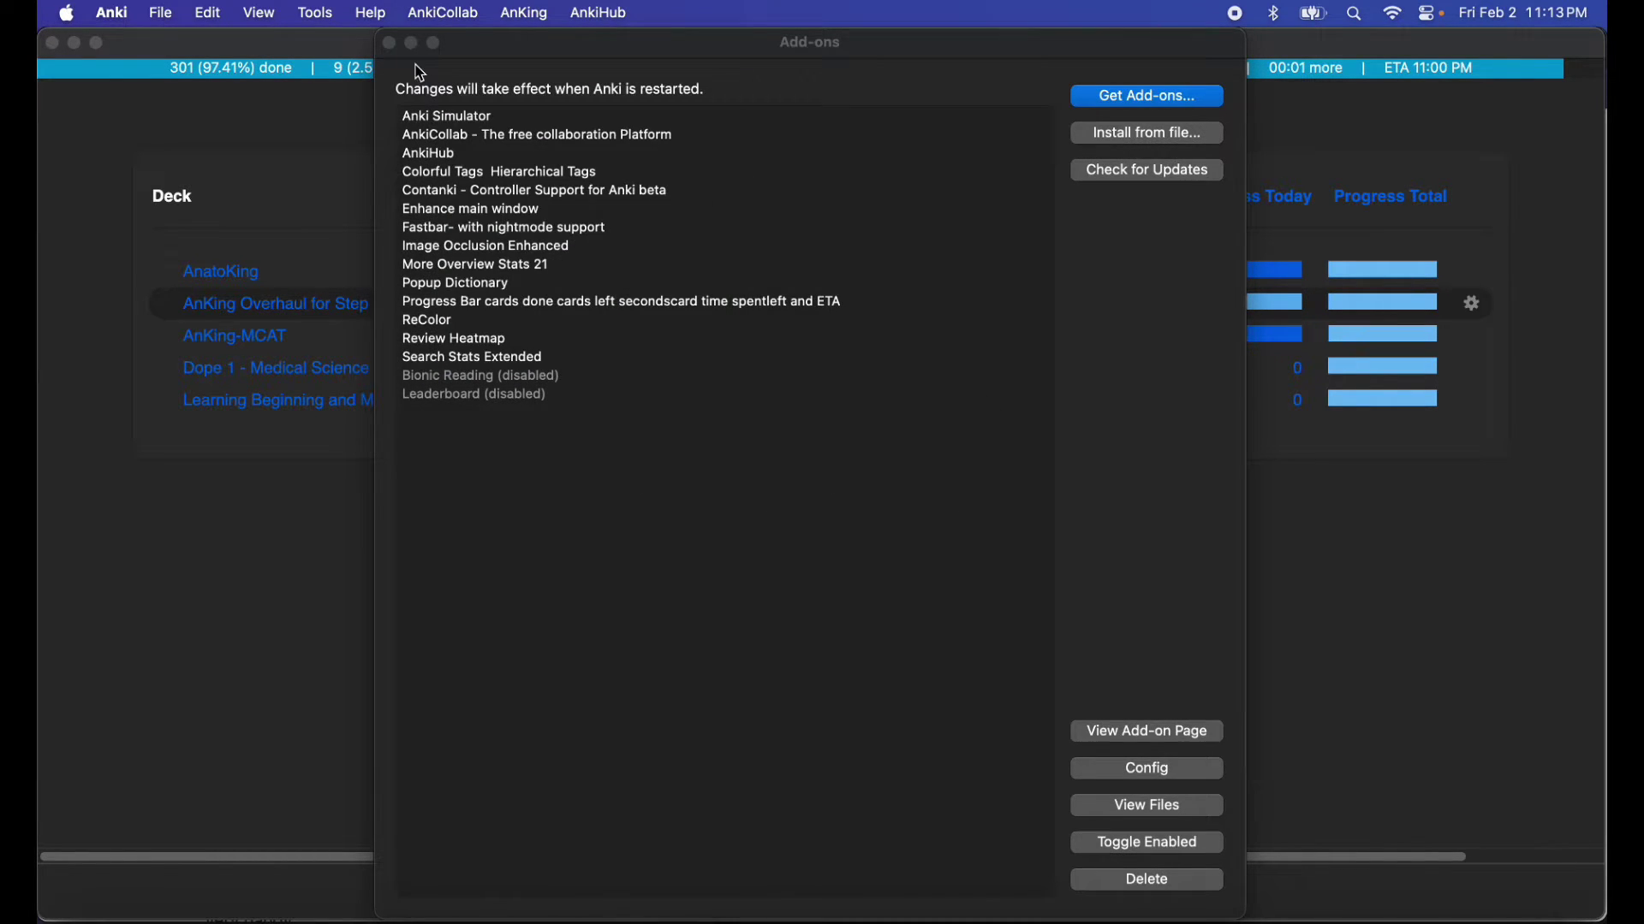
key(Escape)
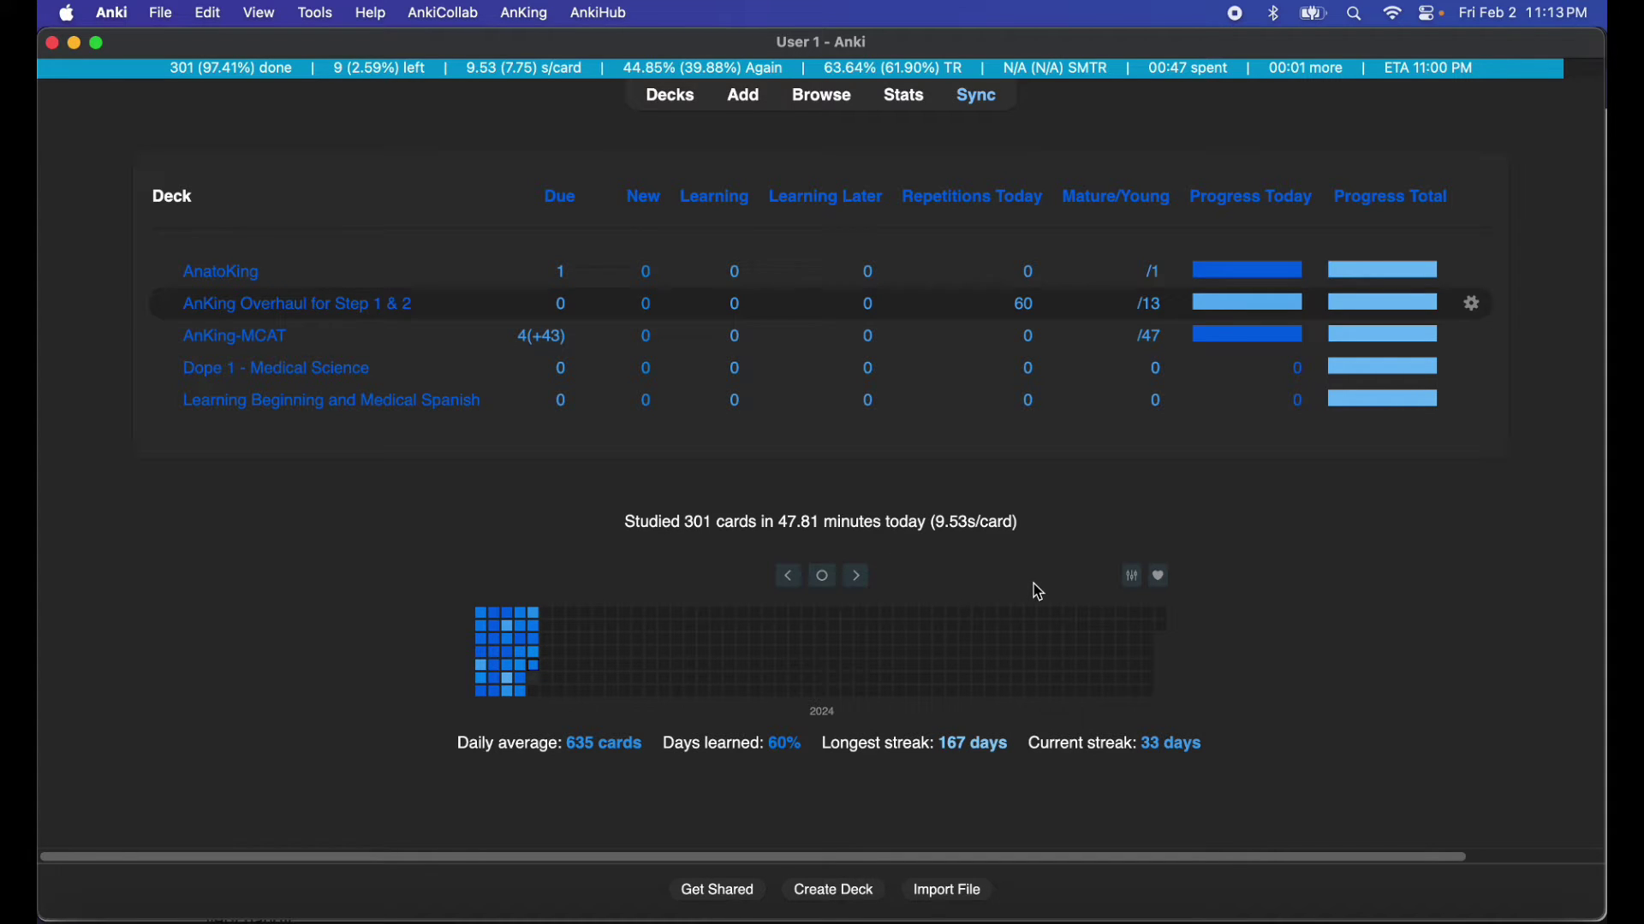
click(1131, 576)
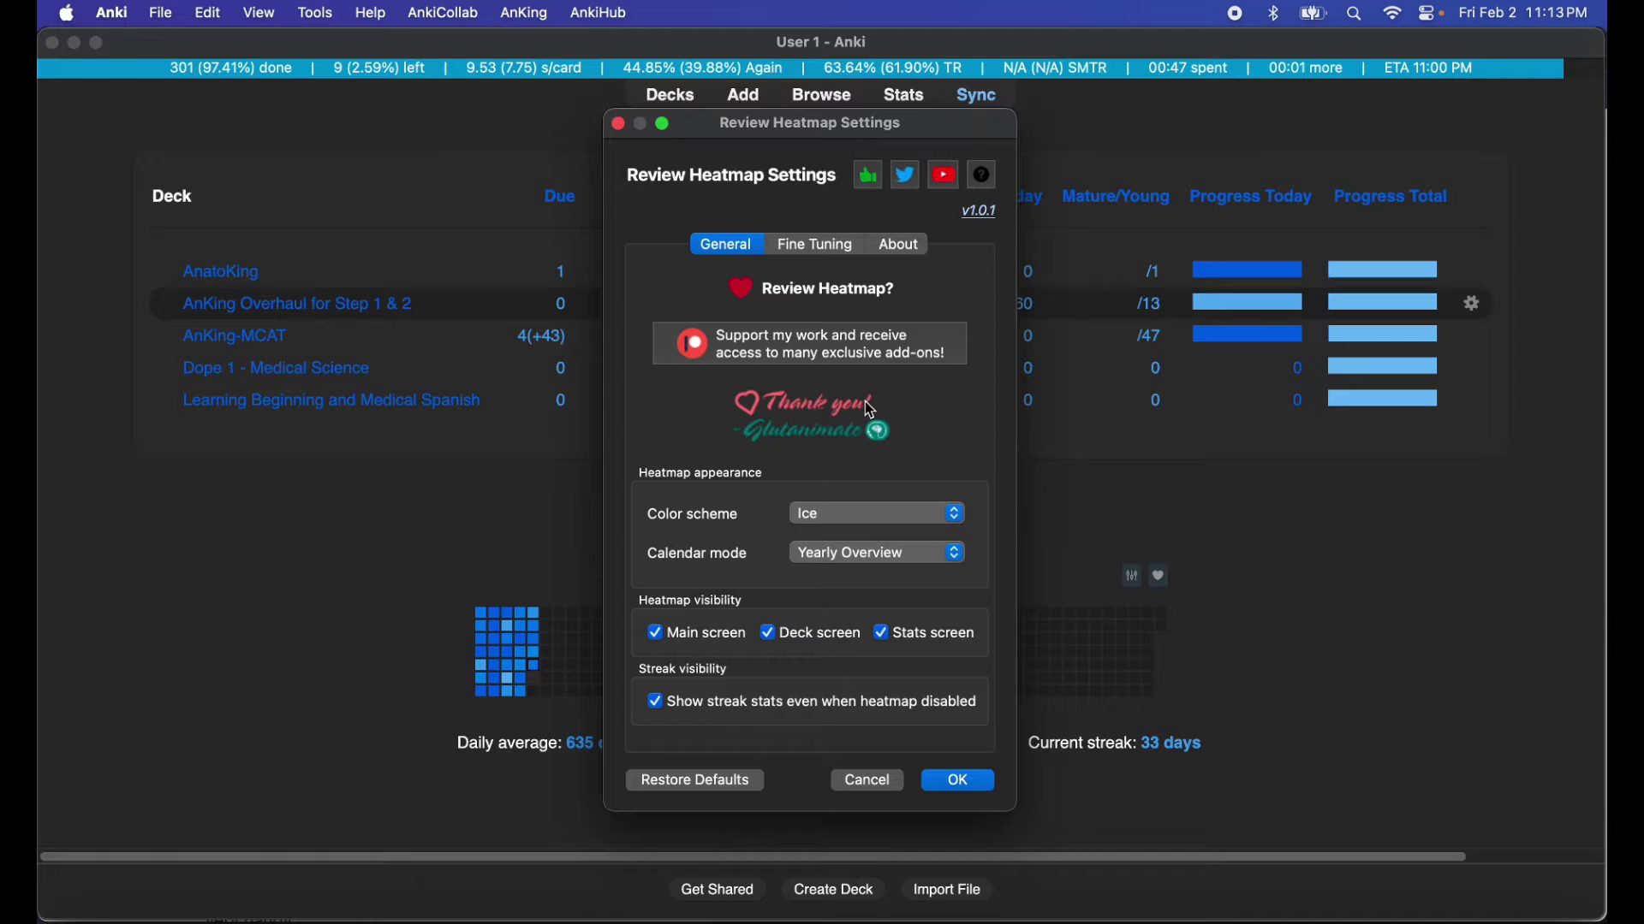
click(871, 518)
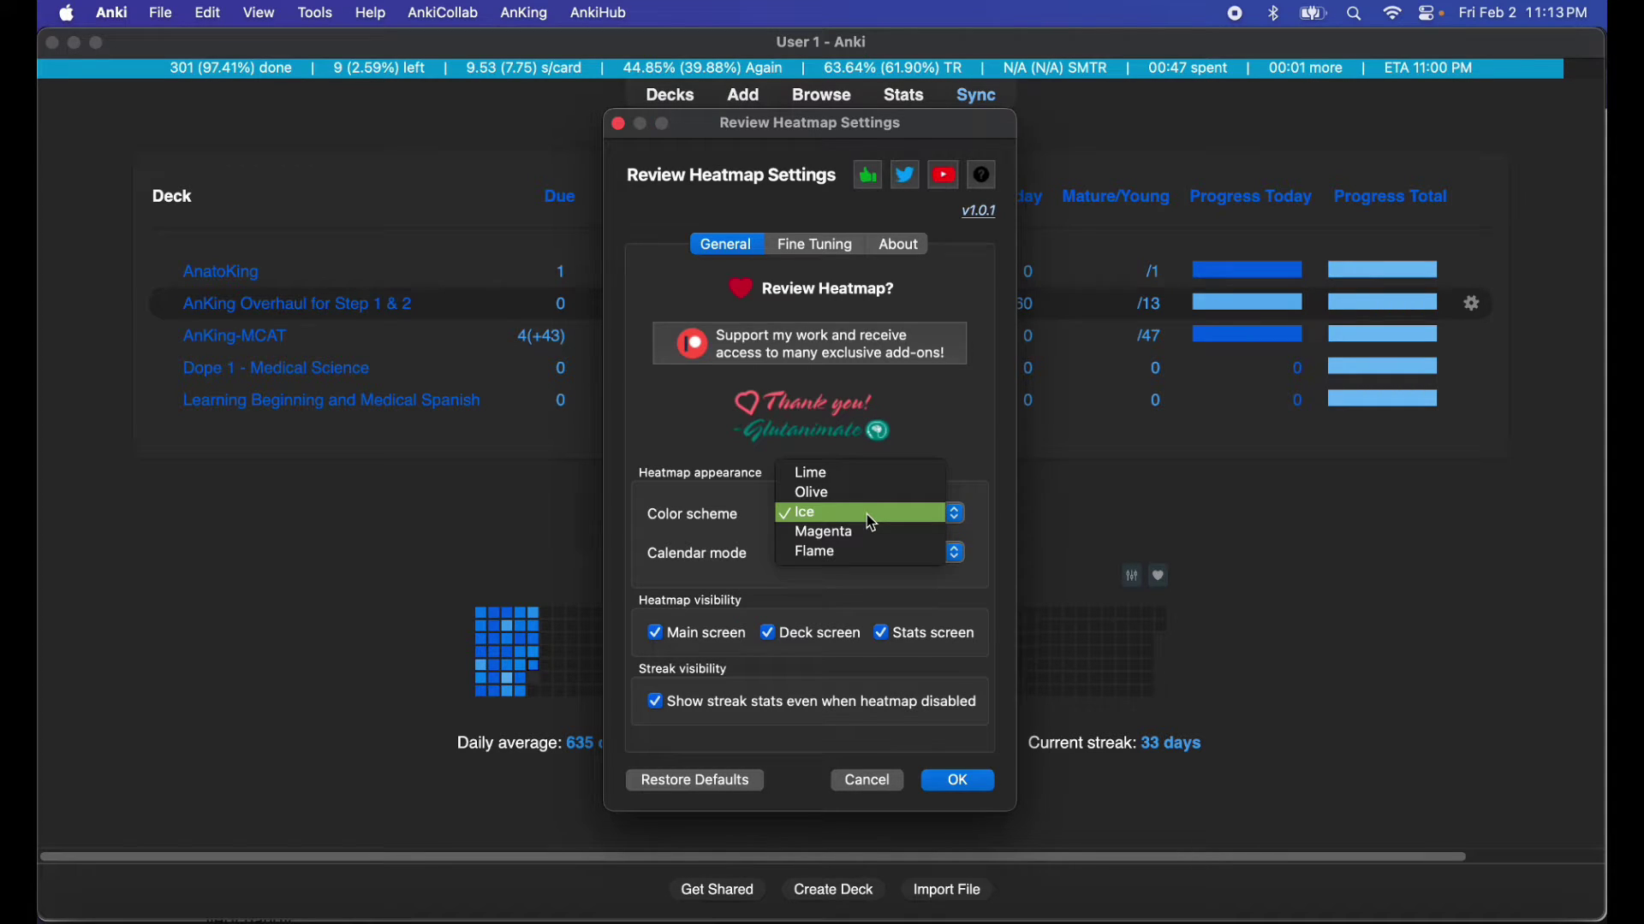
click(856, 489)
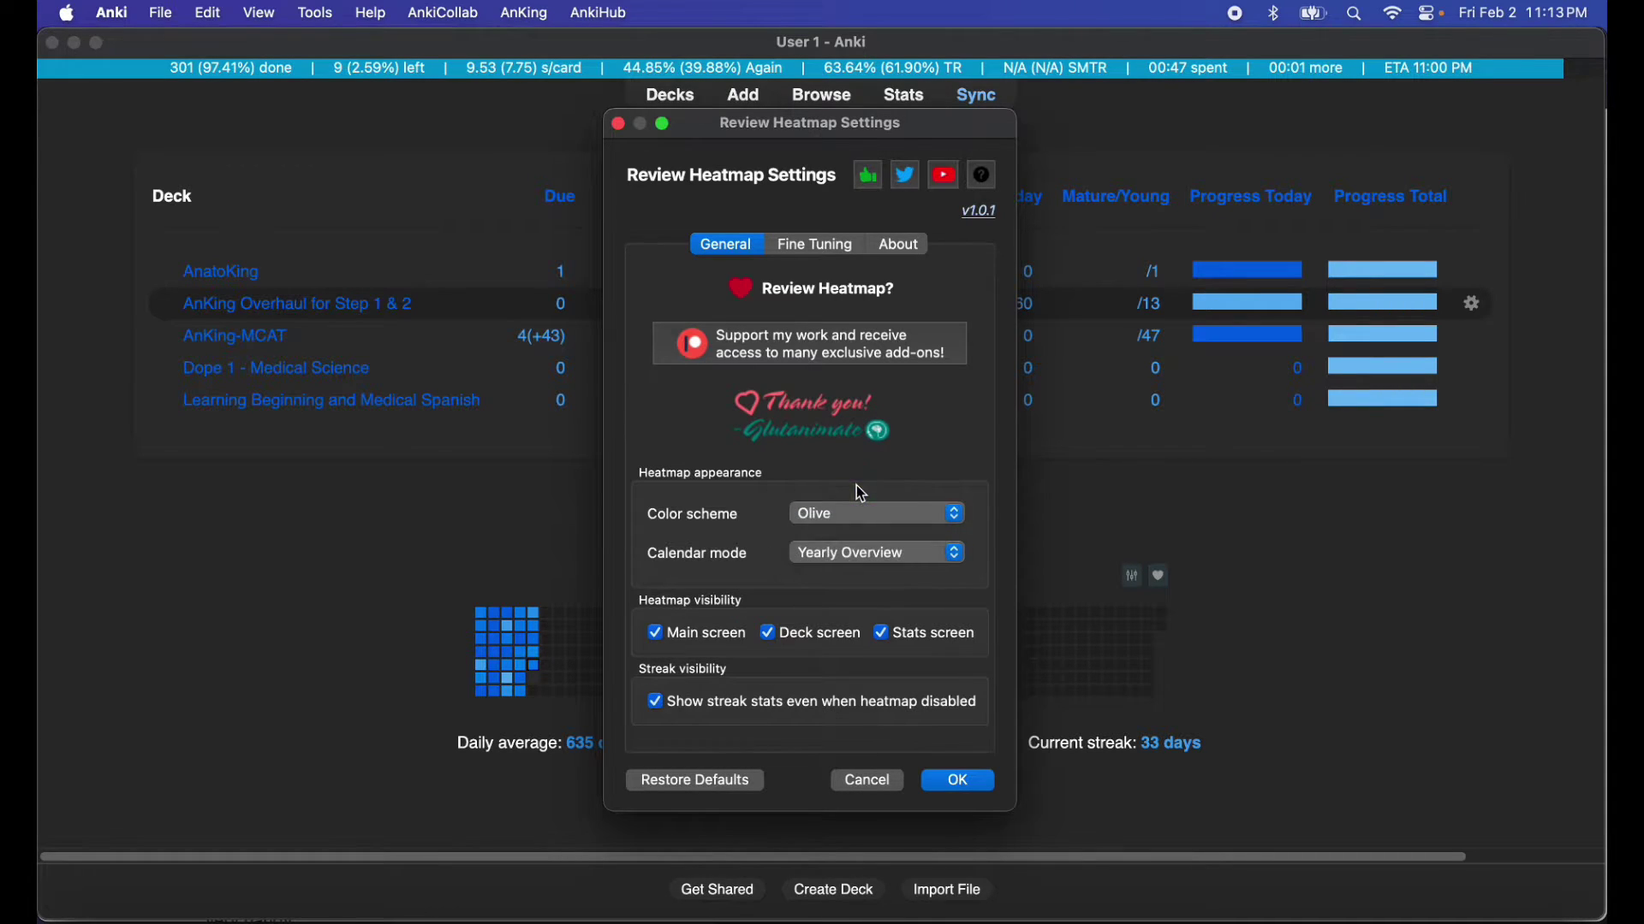
click(959, 784)
click(1133, 577)
click(918, 513)
click(836, 495)
click(957, 783)
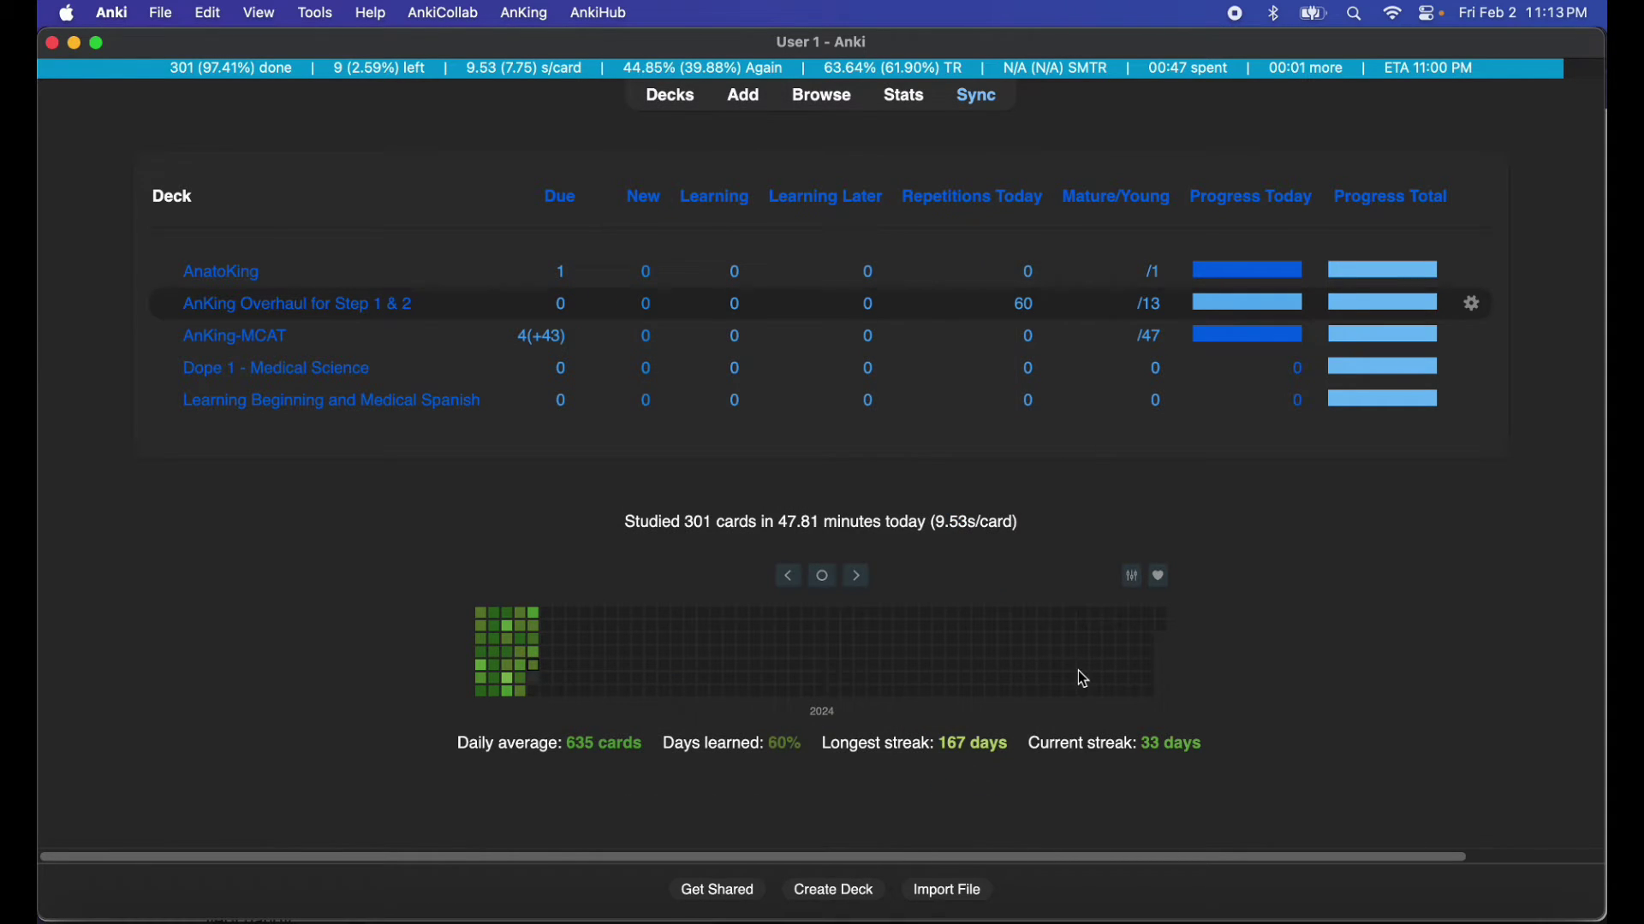
click(1130, 582)
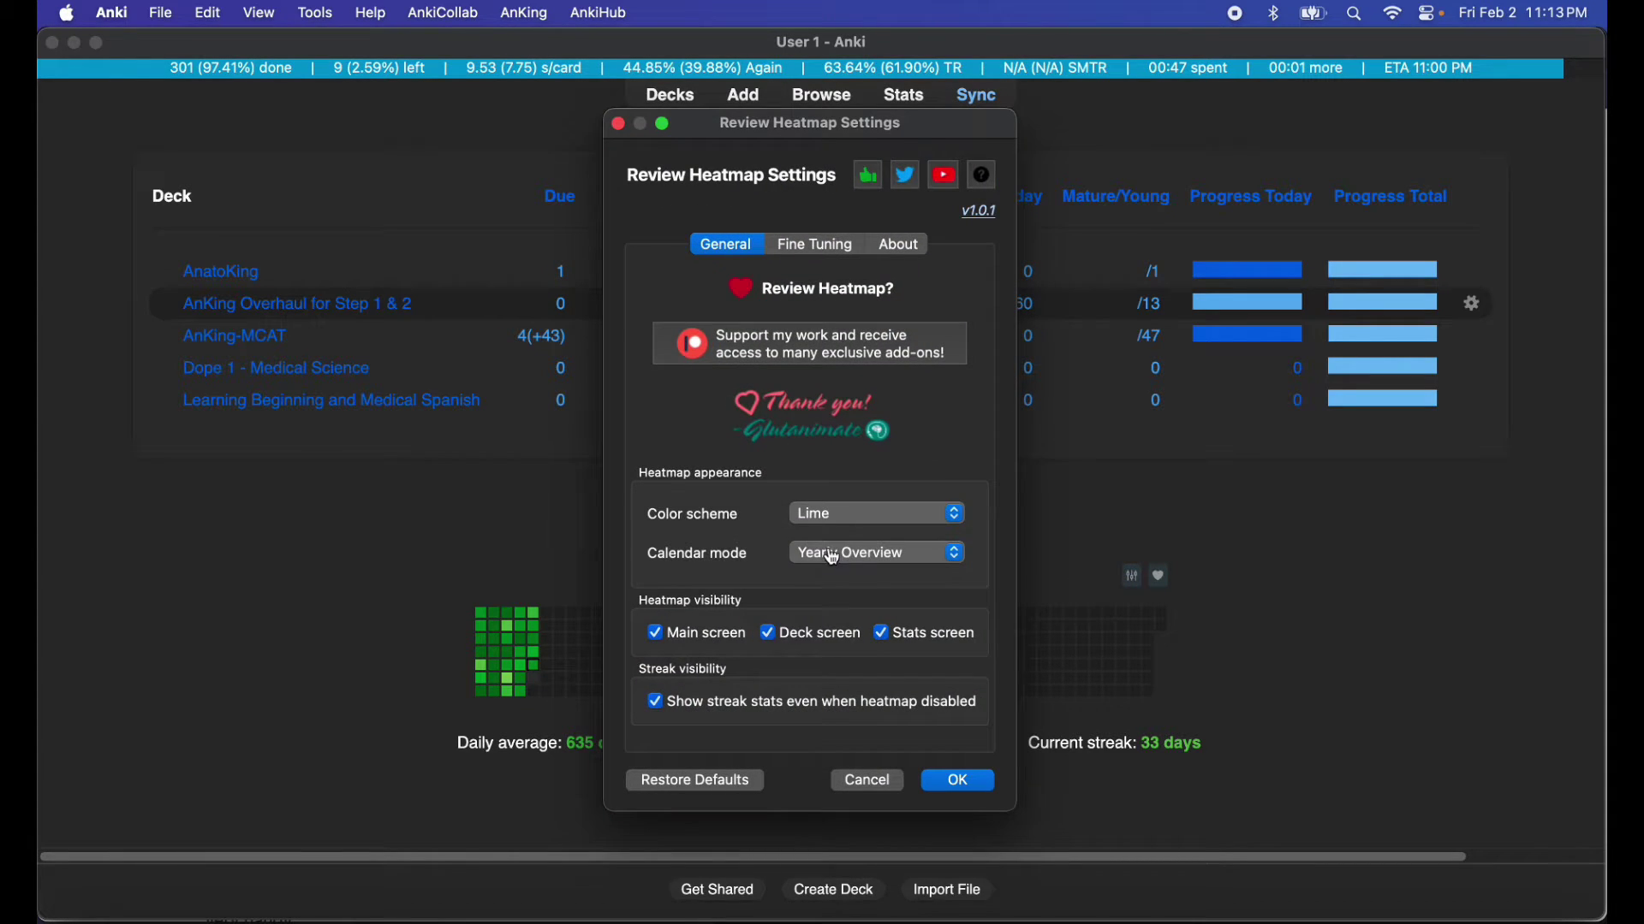
click(856, 515)
click(840, 555)
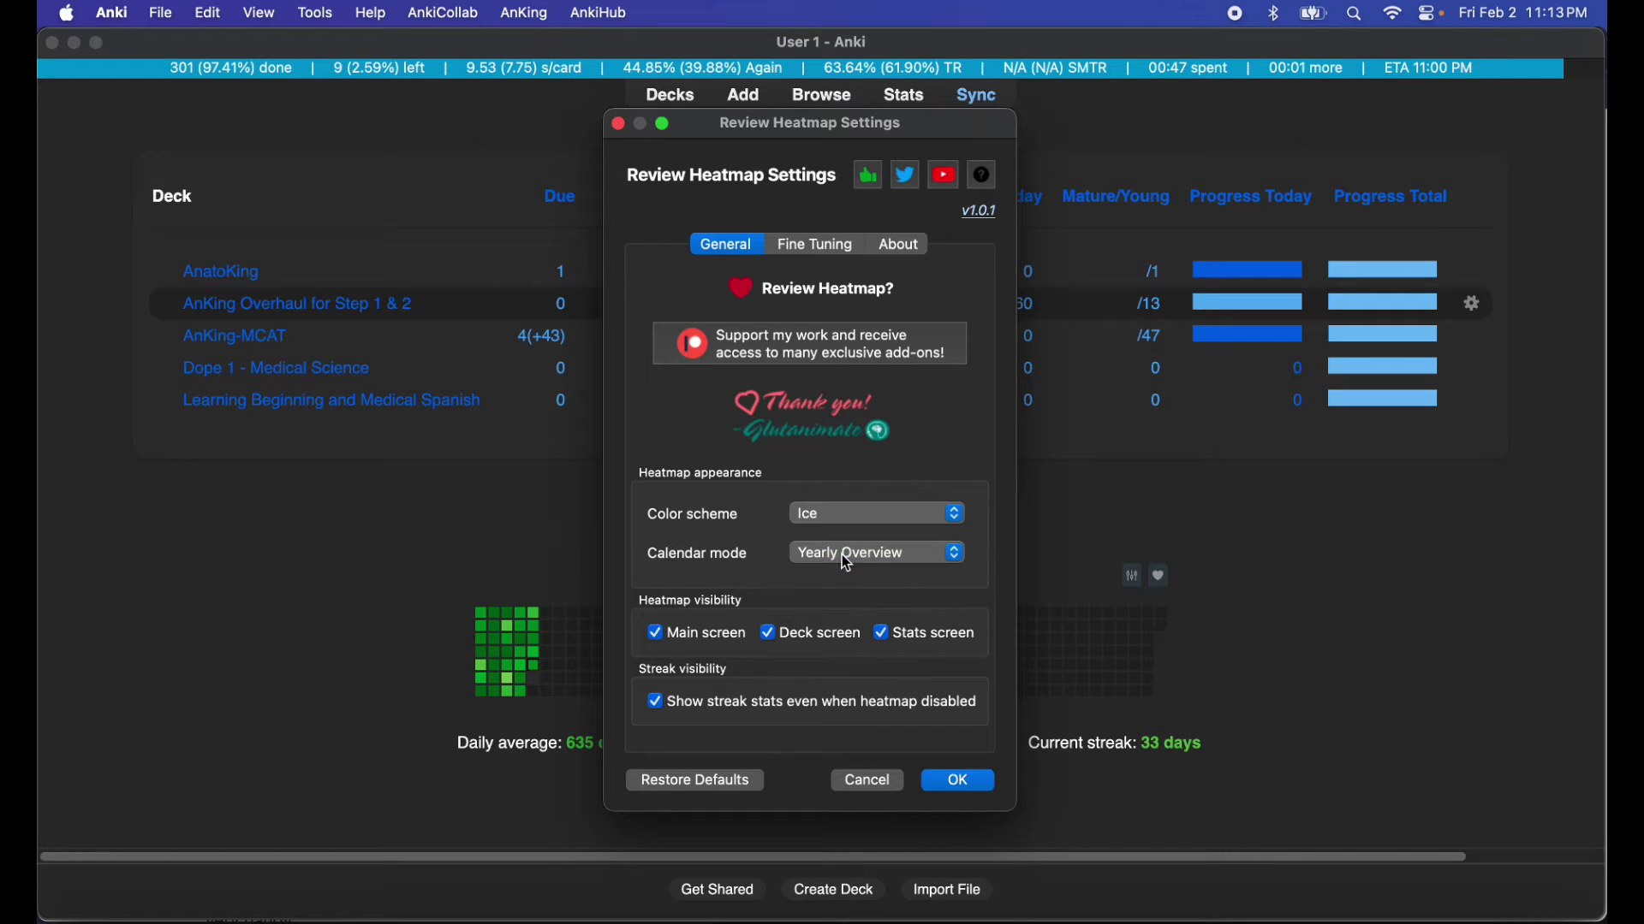
click(919, 512)
click(959, 786)
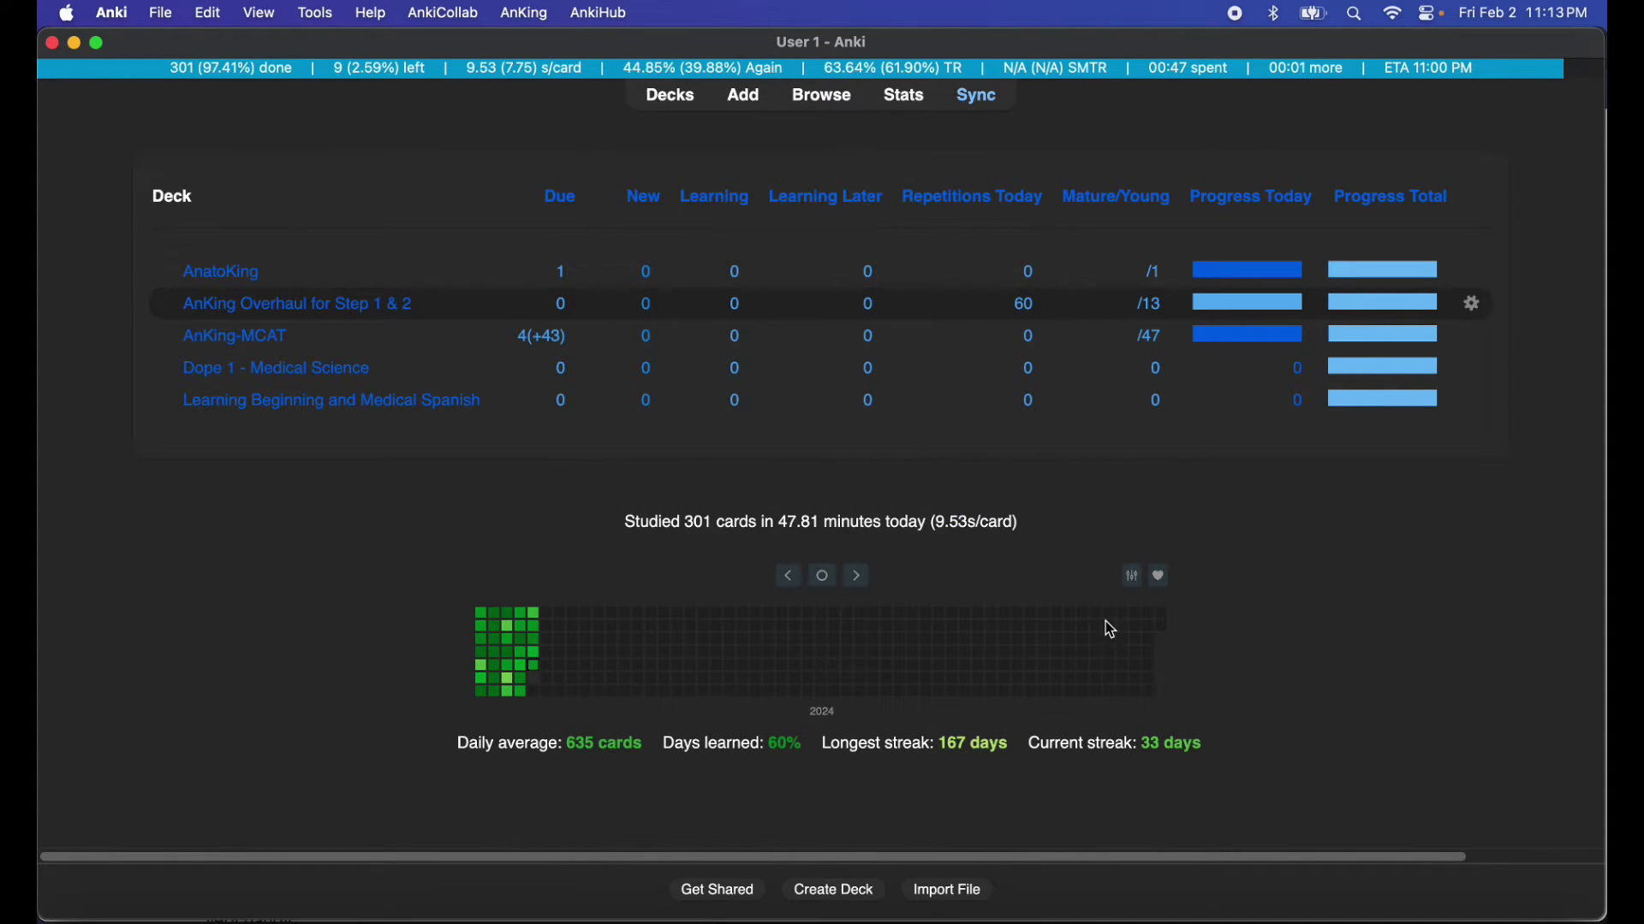
click(1134, 581)
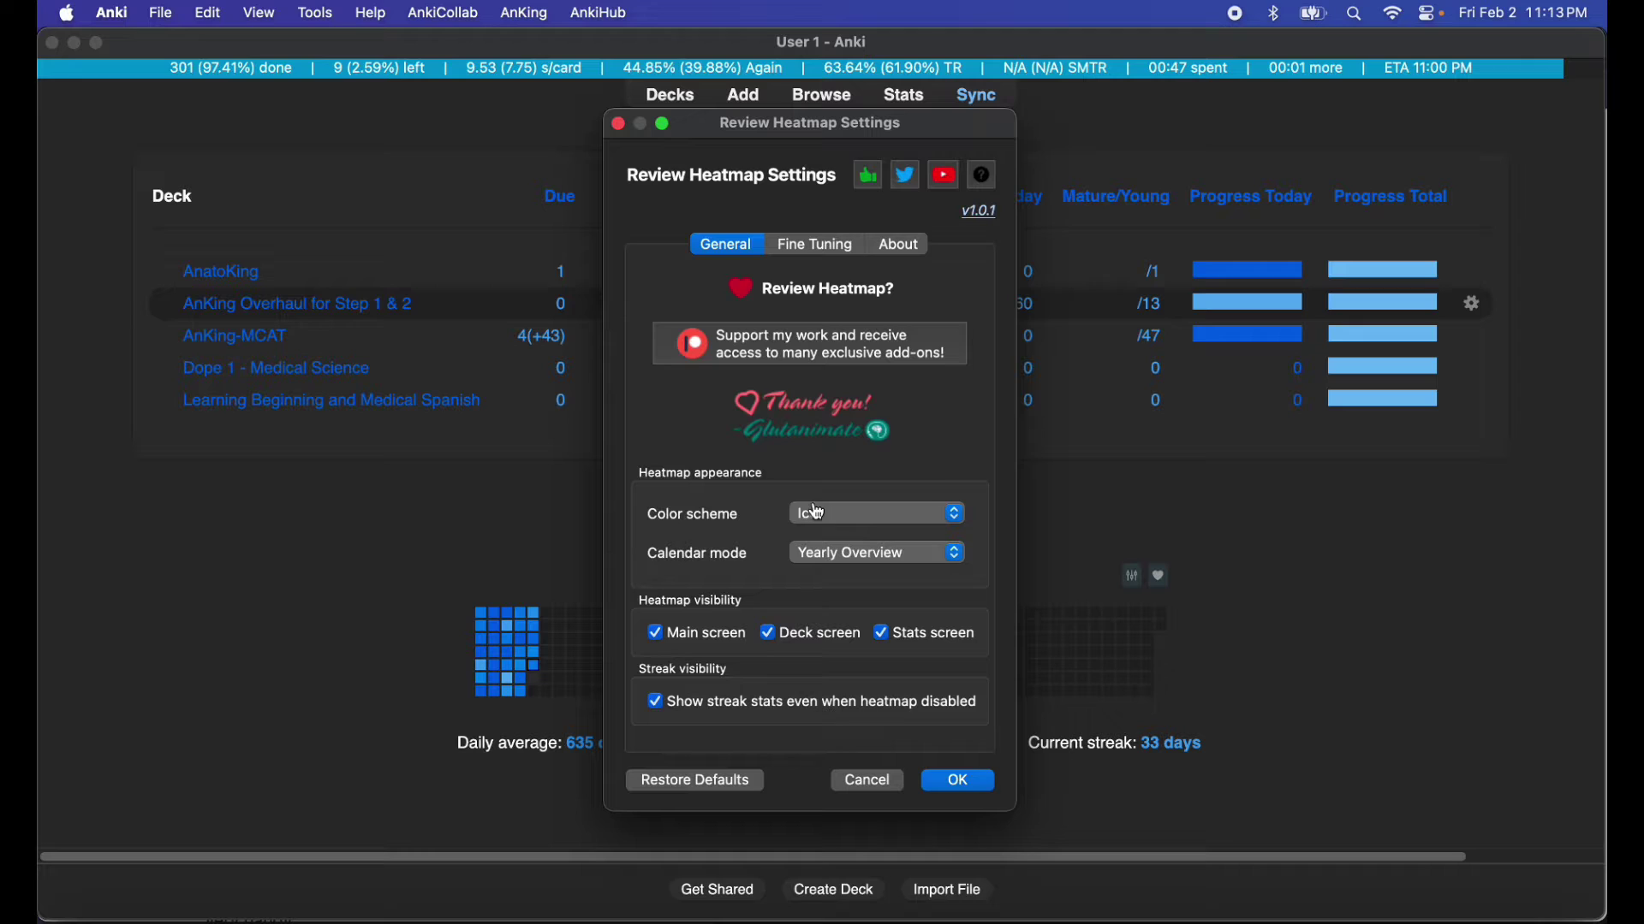
click(825, 512)
click(819, 530)
click(940, 779)
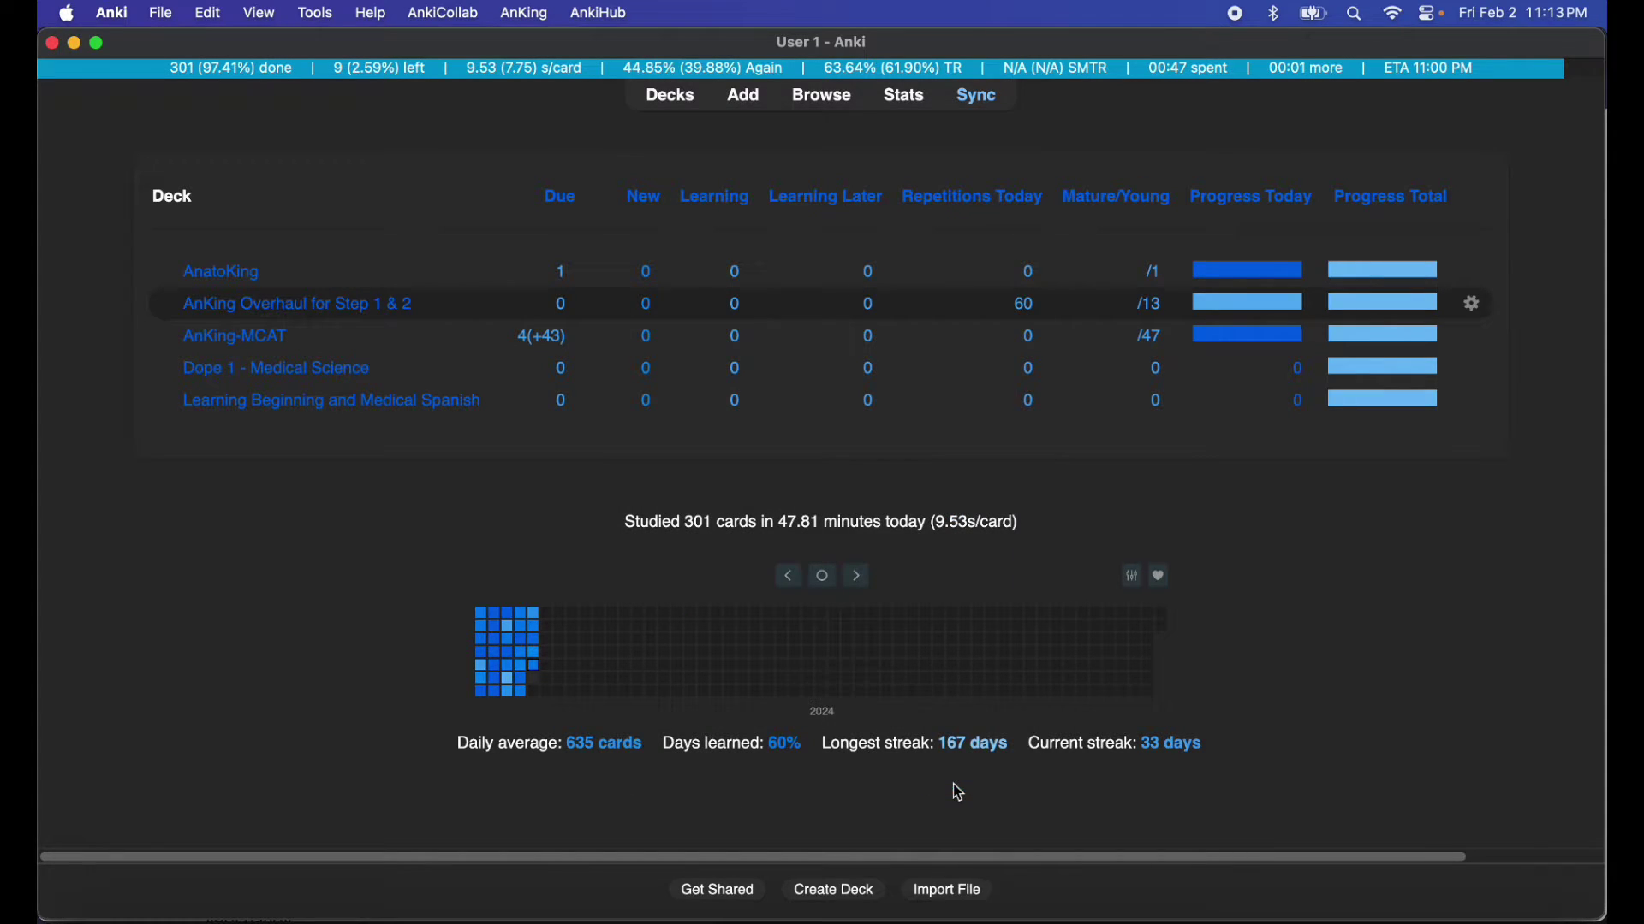
click(1134, 580)
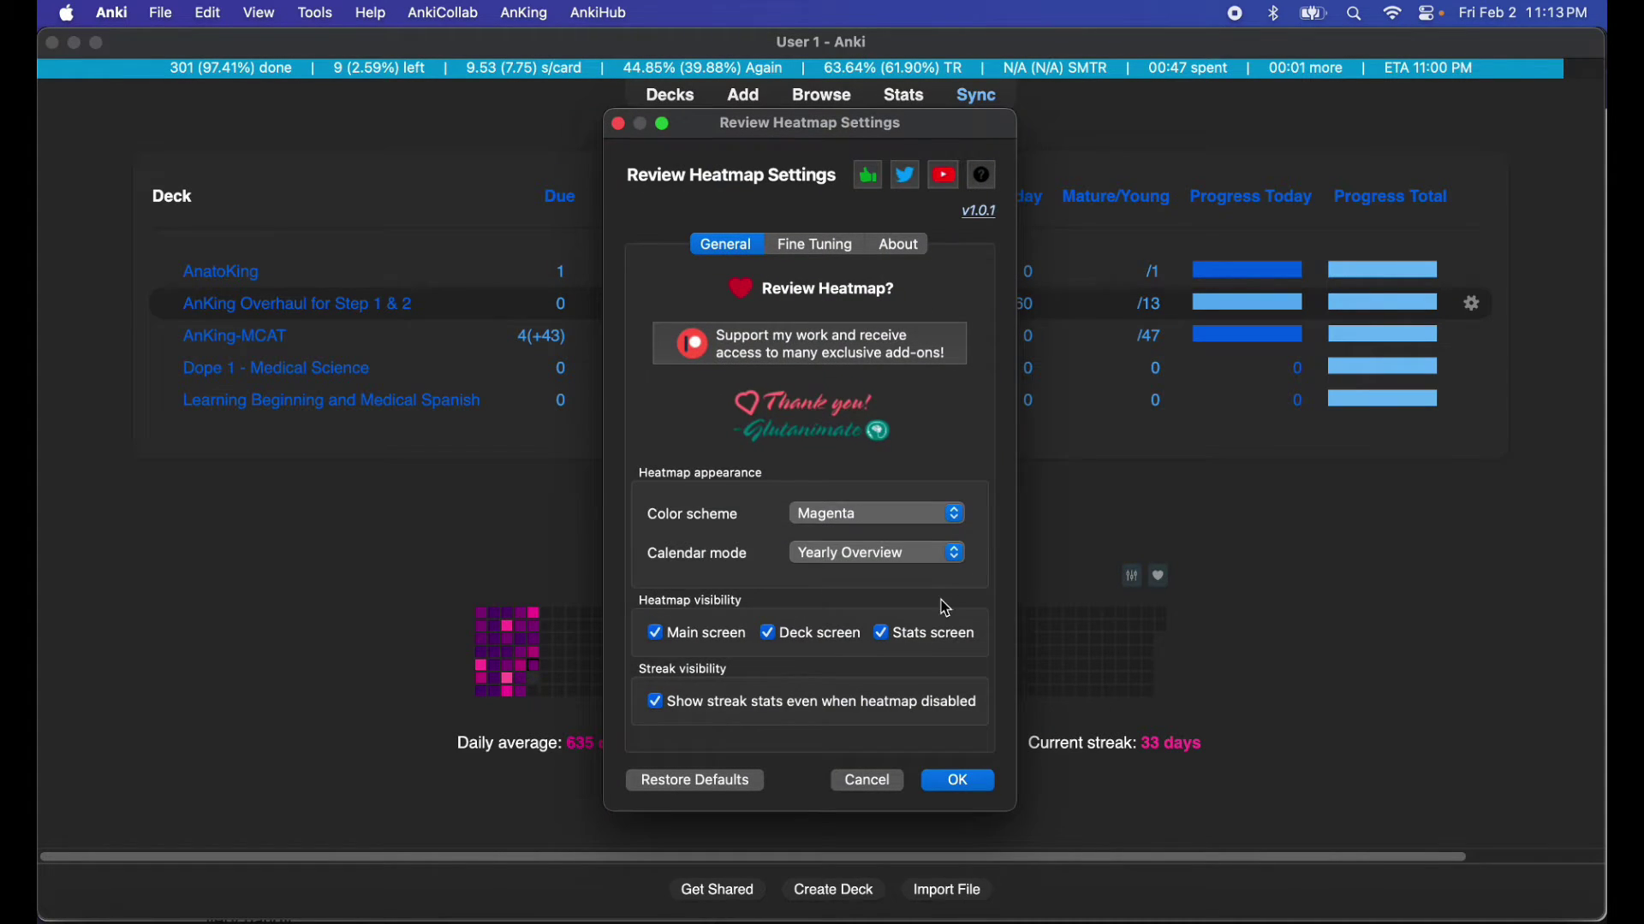
click(917, 516)
click(913, 533)
click(959, 781)
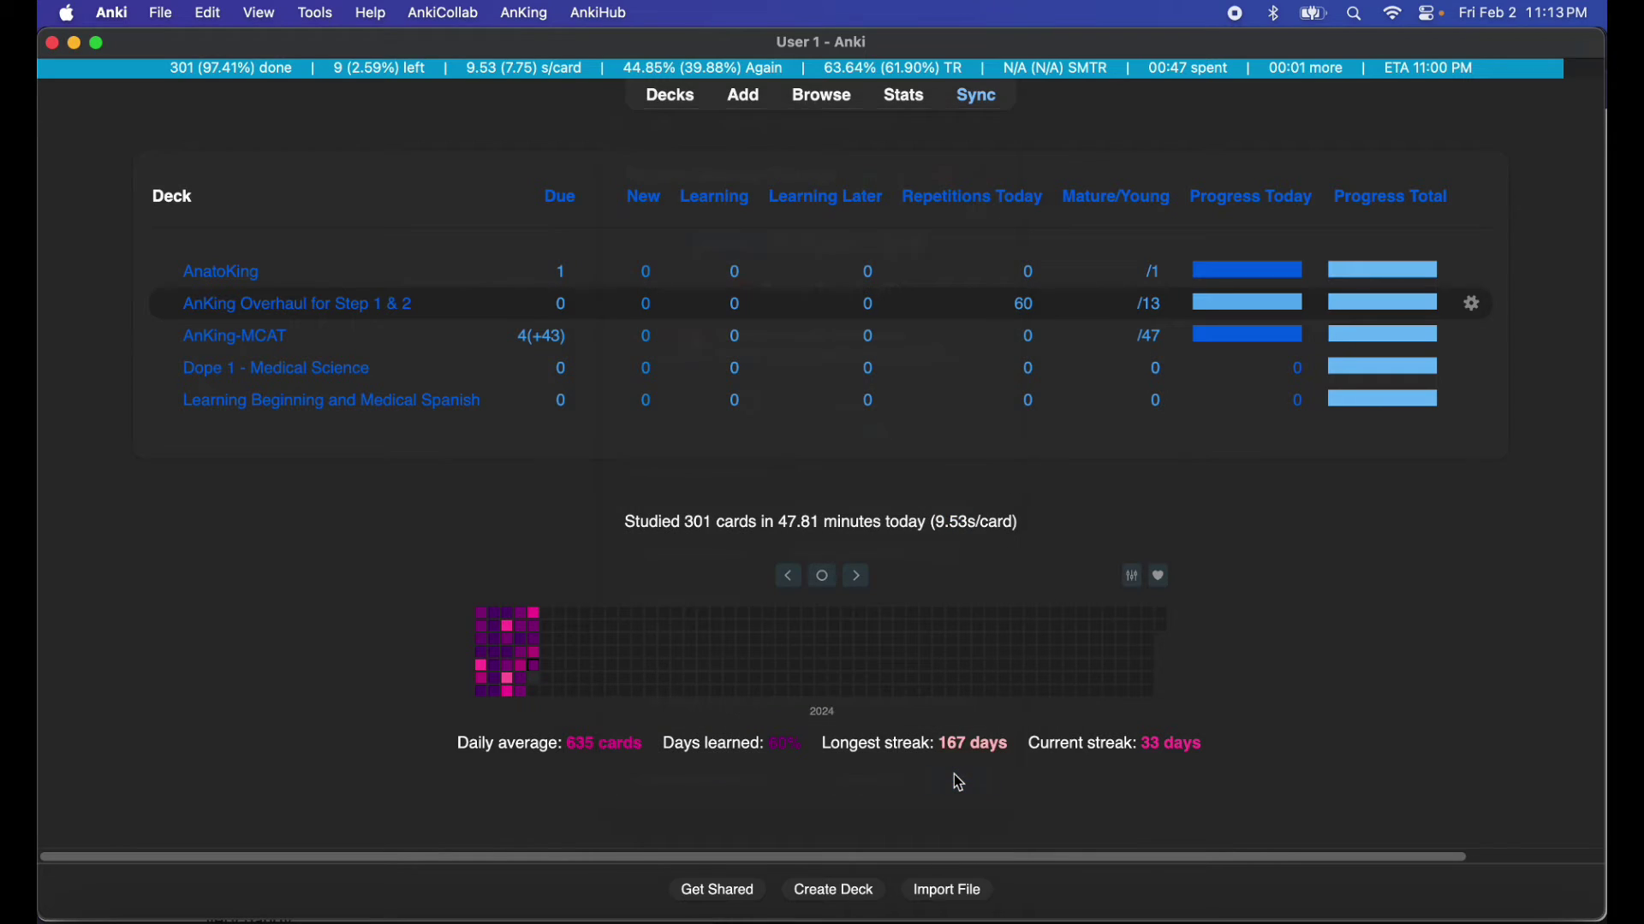
click(1133, 577)
click(880, 514)
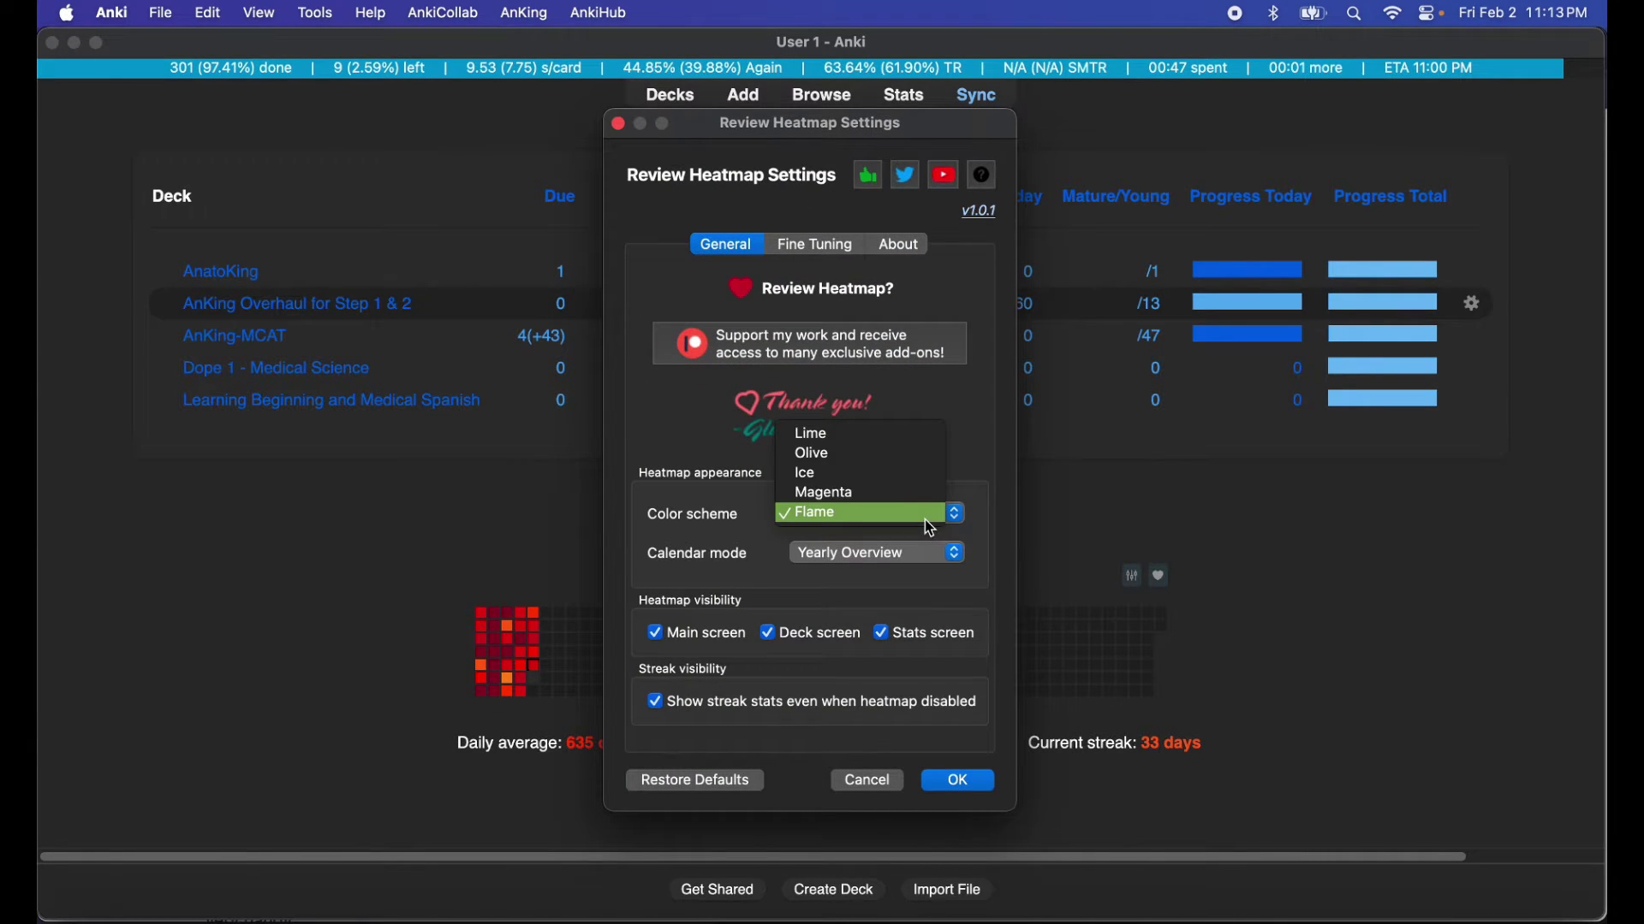
click(880, 476)
click(959, 781)
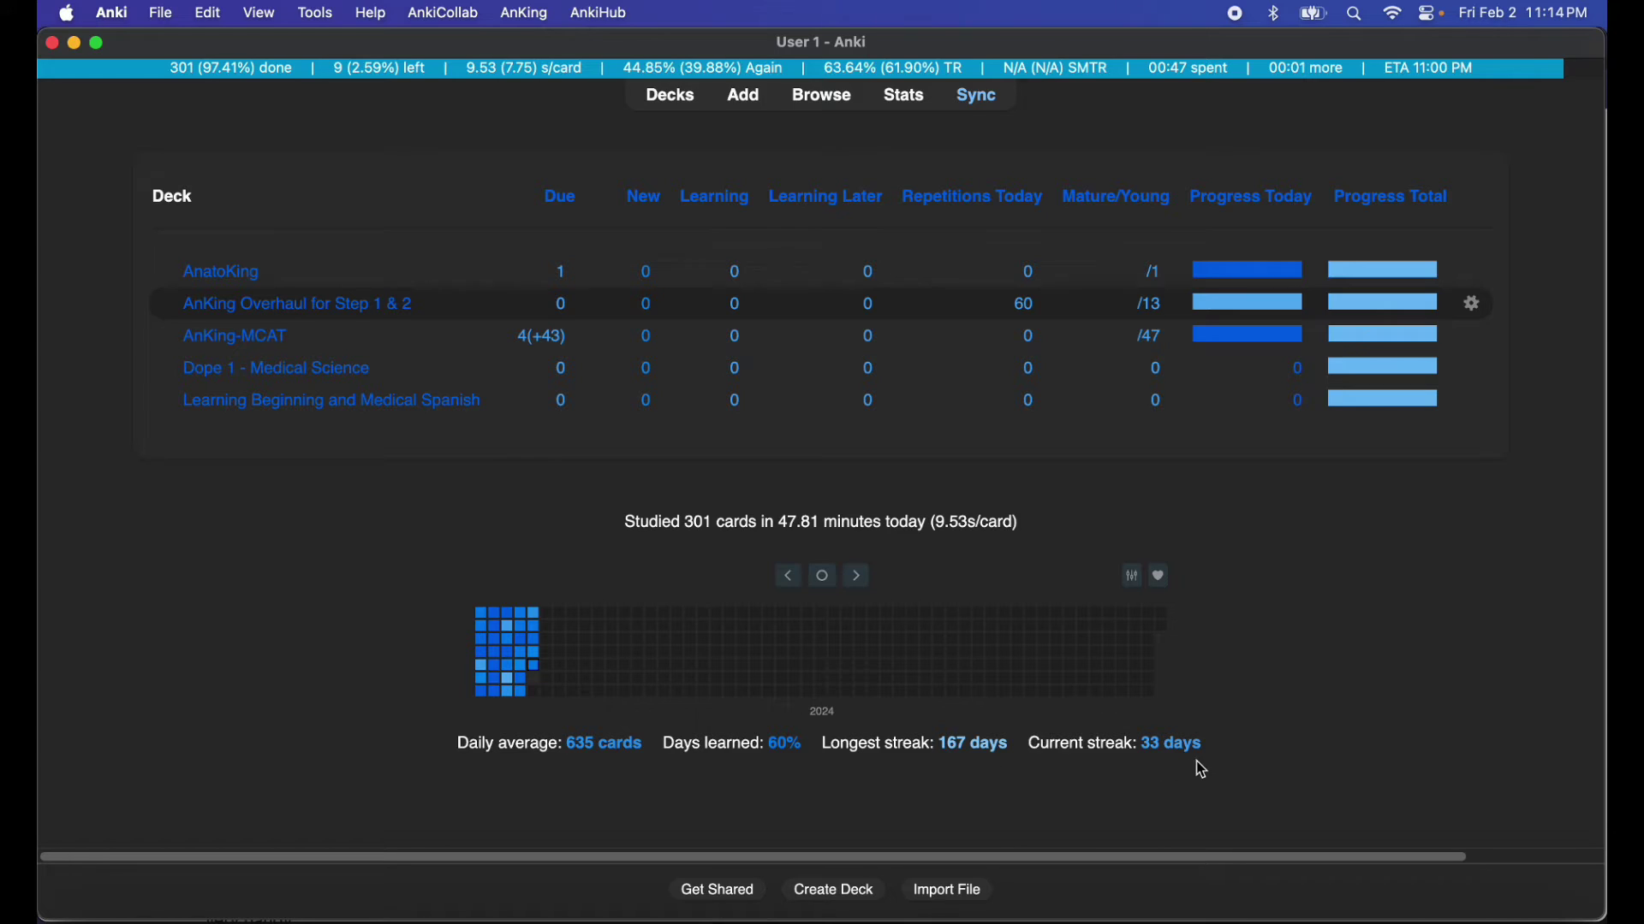
- Switch the heatmap's calendar mode to Continuous Timeline and apply it
click(1132, 580)
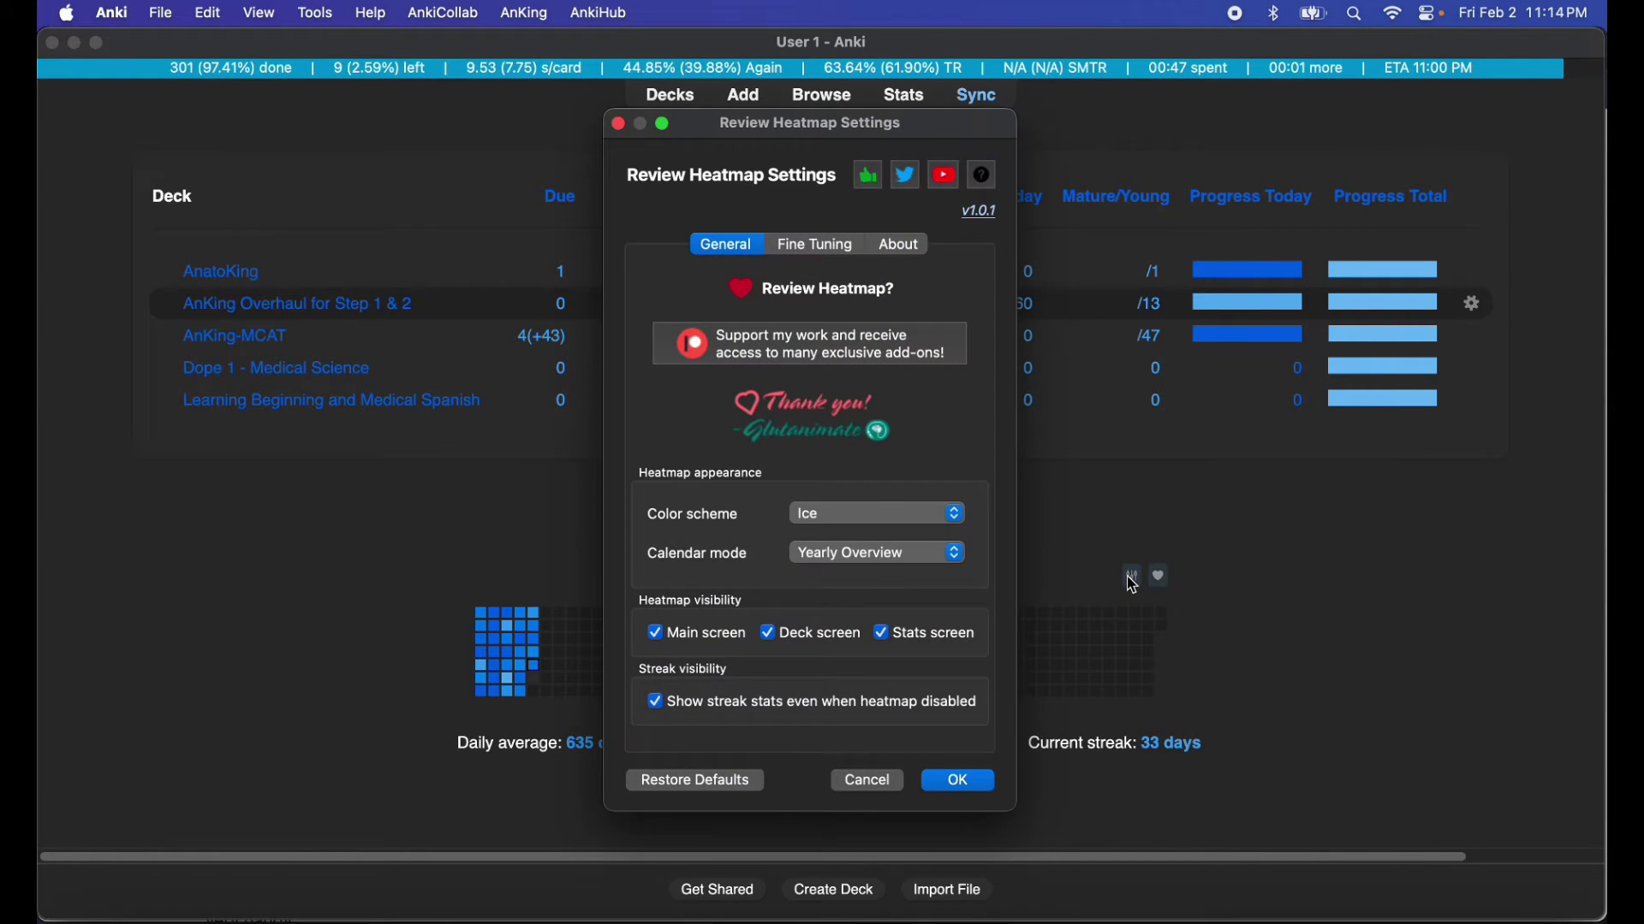
click(856, 549)
click(856, 575)
click(952, 781)
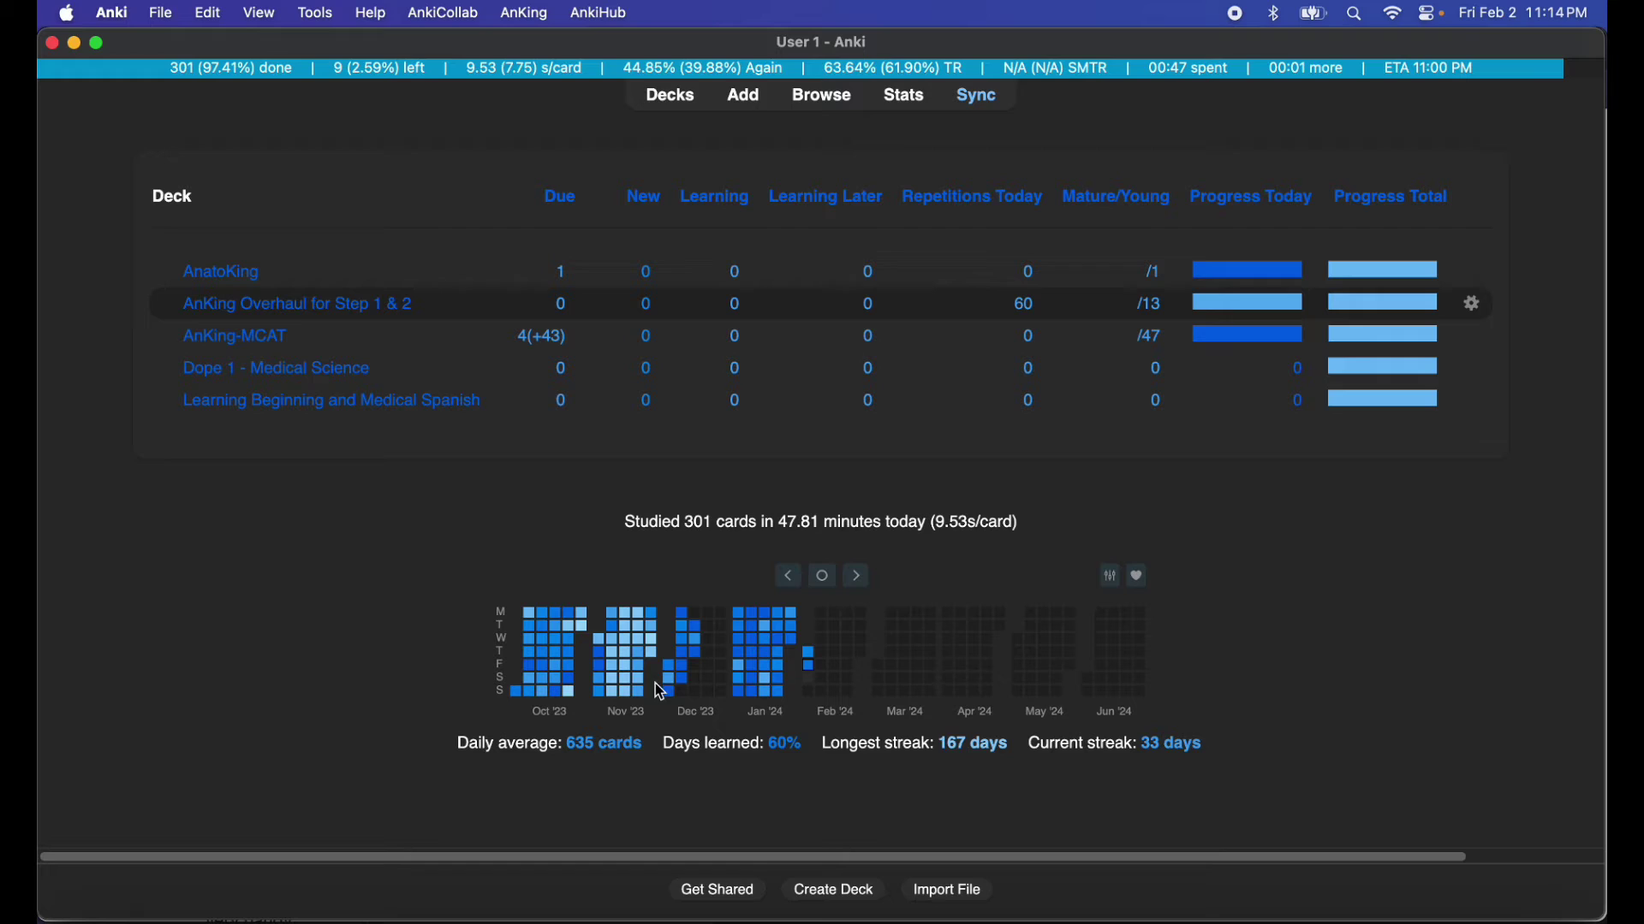
- In the heatmap settings, pick Yearly Overview as the calendar mode
mouse_move(676, 700)
click(1111, 576)
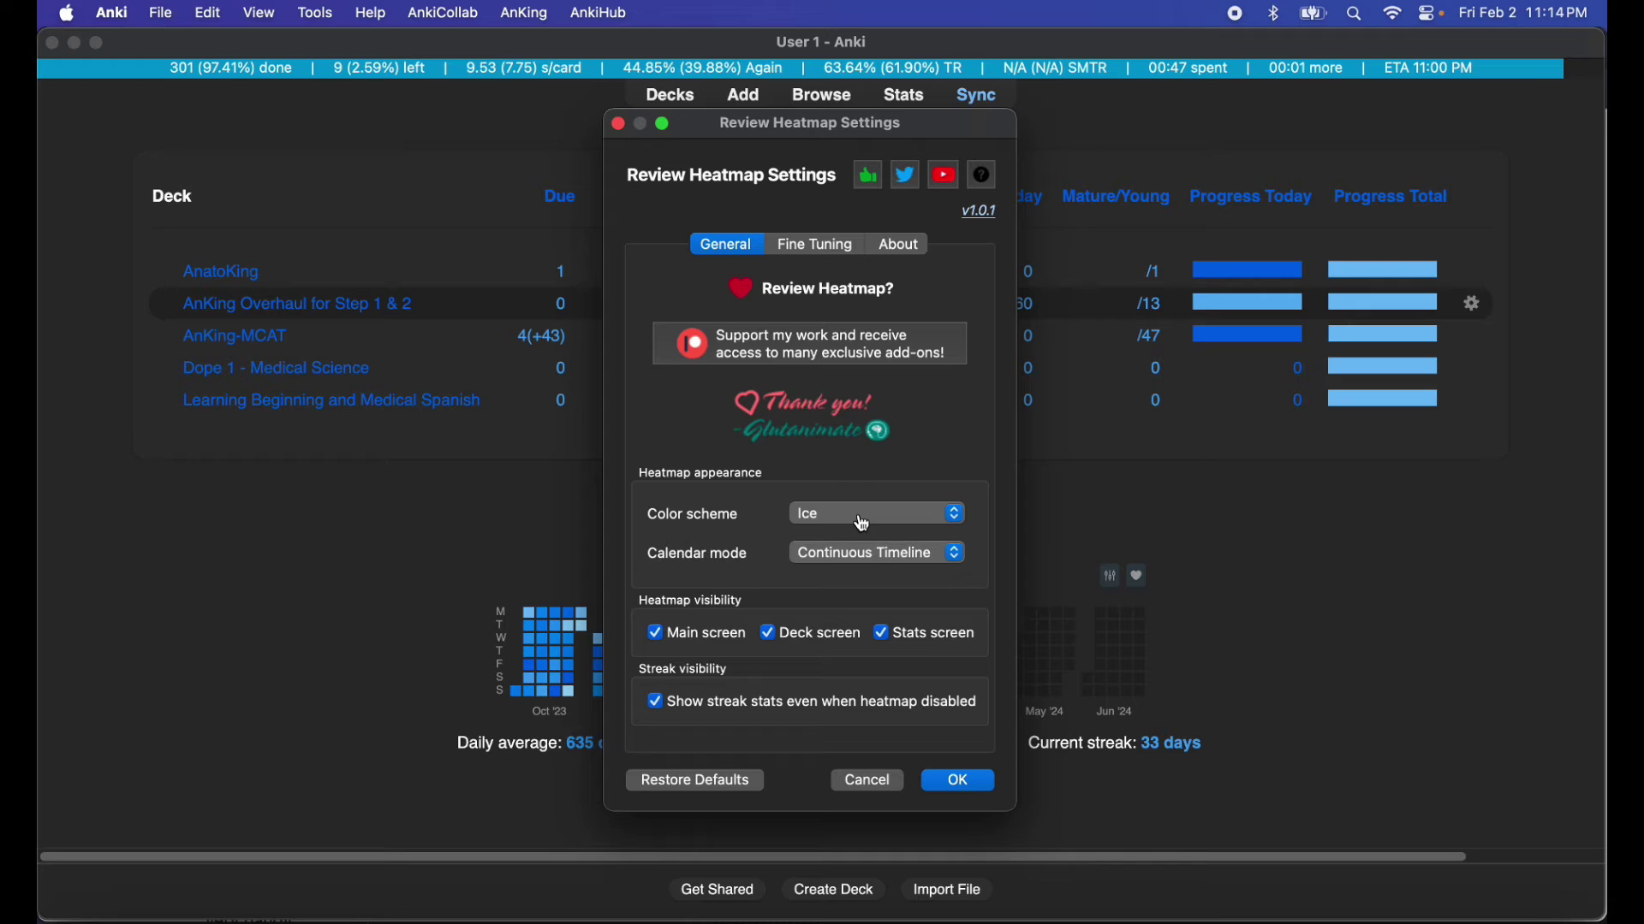
click(863, 568)
click(865, 535)
- Confirm the Yearly Overview calendar mode and close the heatmap settings
click(961, 784)
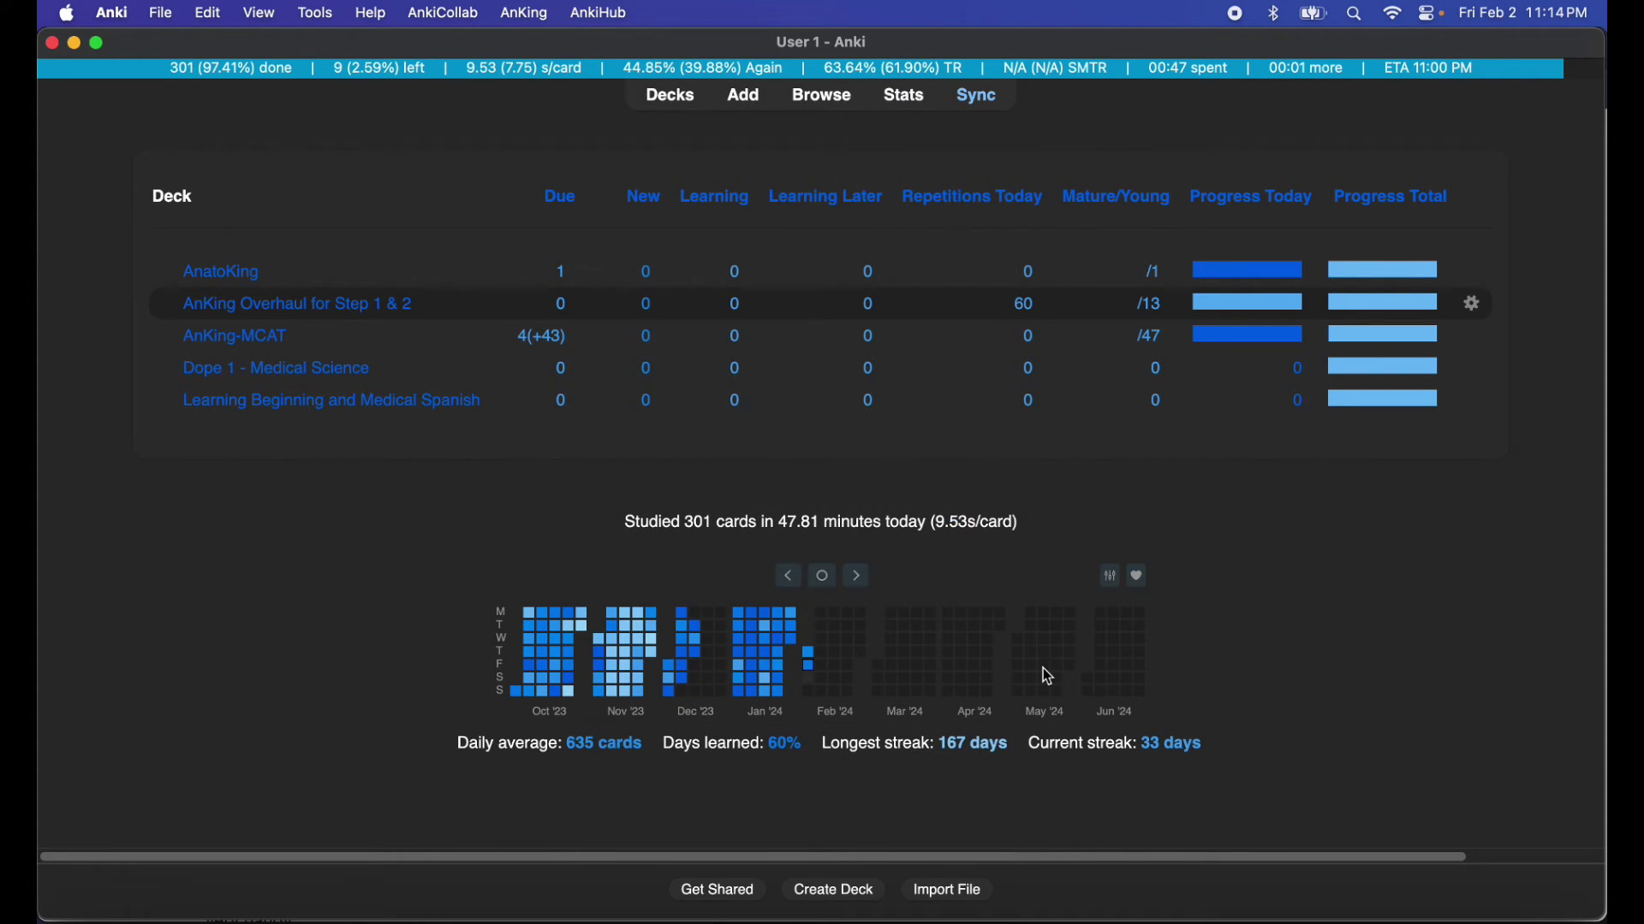